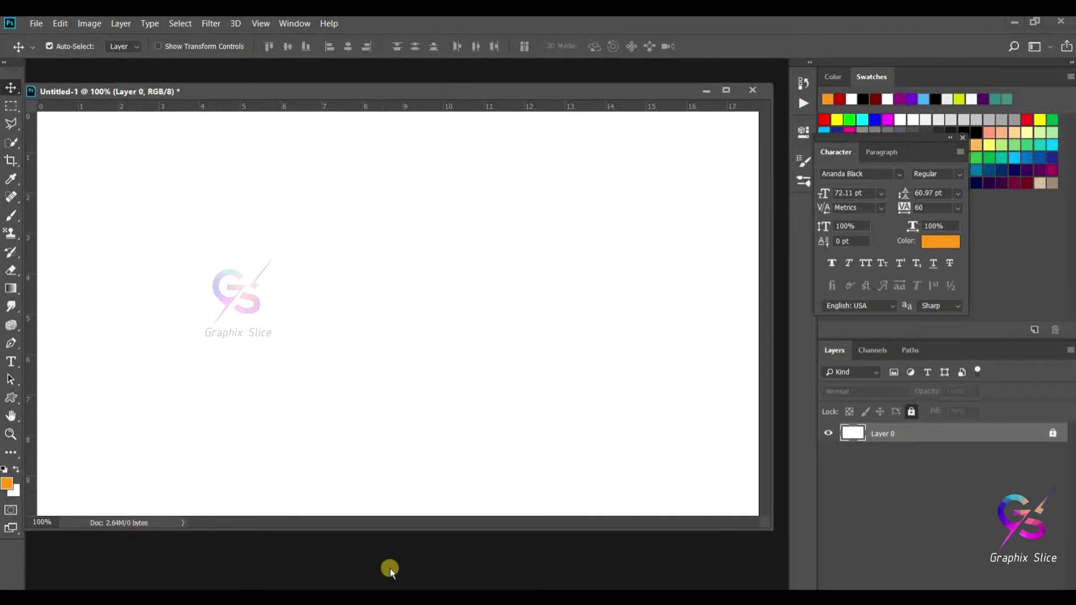
- Open the water-drop photo 04.jpg from the WATER TEXT EFFECT folder
key(ctrl+o)
click(315, 134)
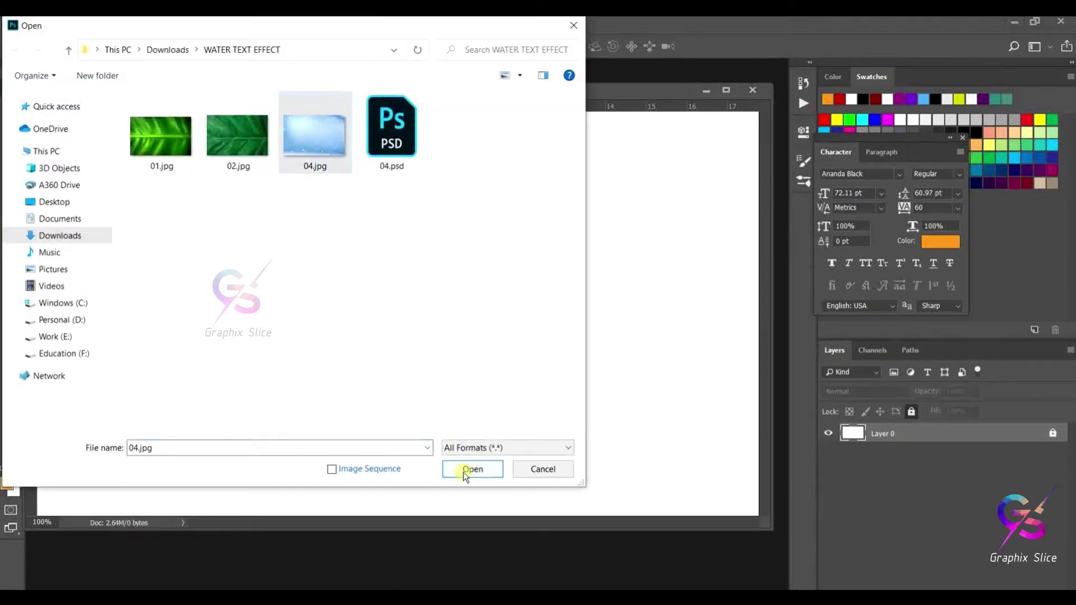
click(465, 472)
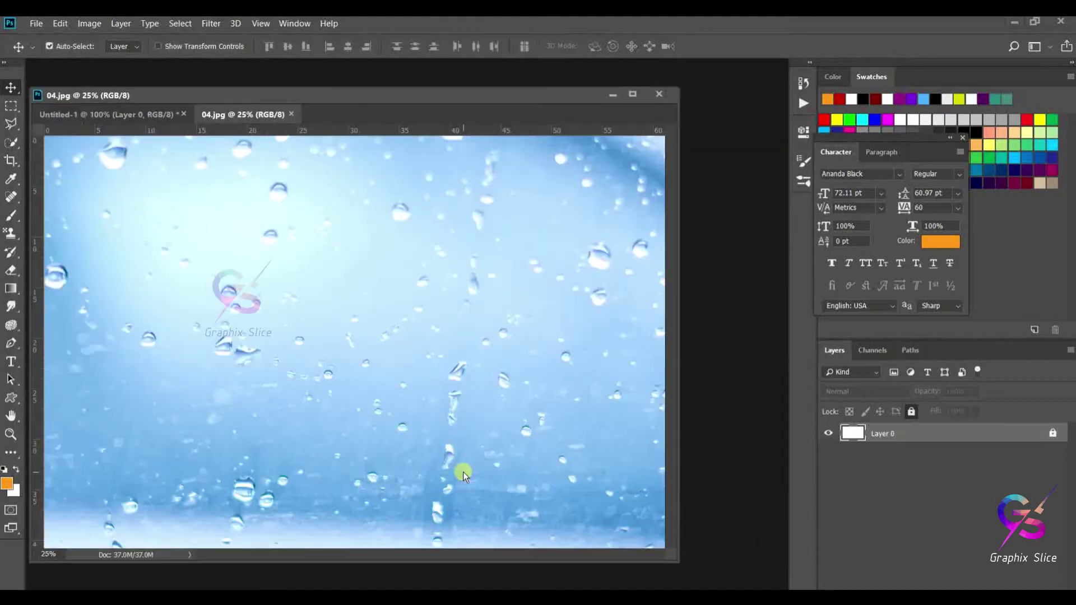
- Copy the water-drop photo into the Untitled-1 document as a new layer and close 04.jpg
drag(271, 115, 457, 191)
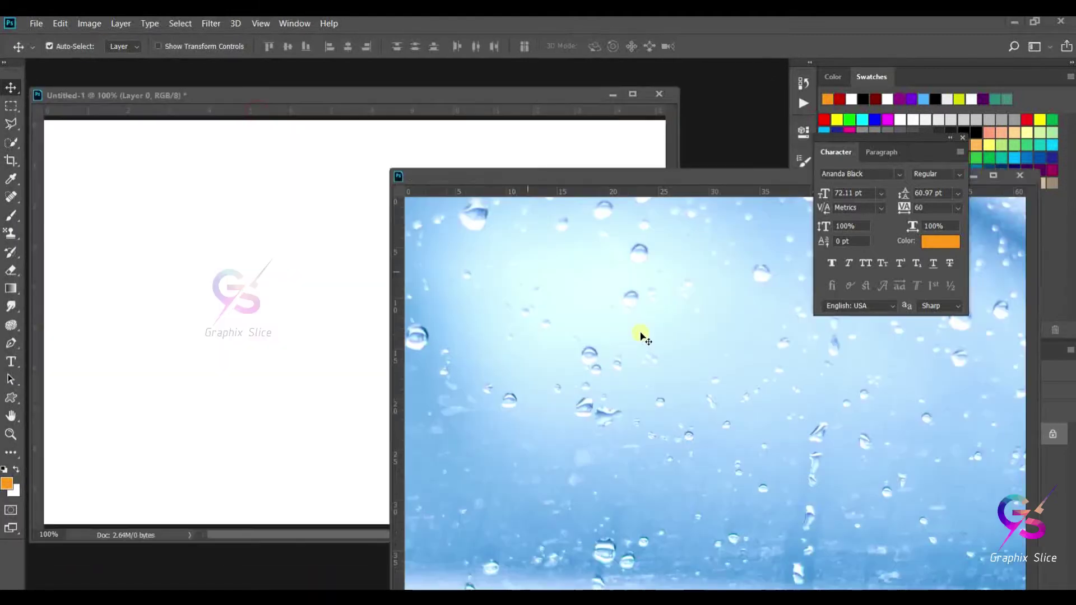
drag(648, 339, 303, 265)
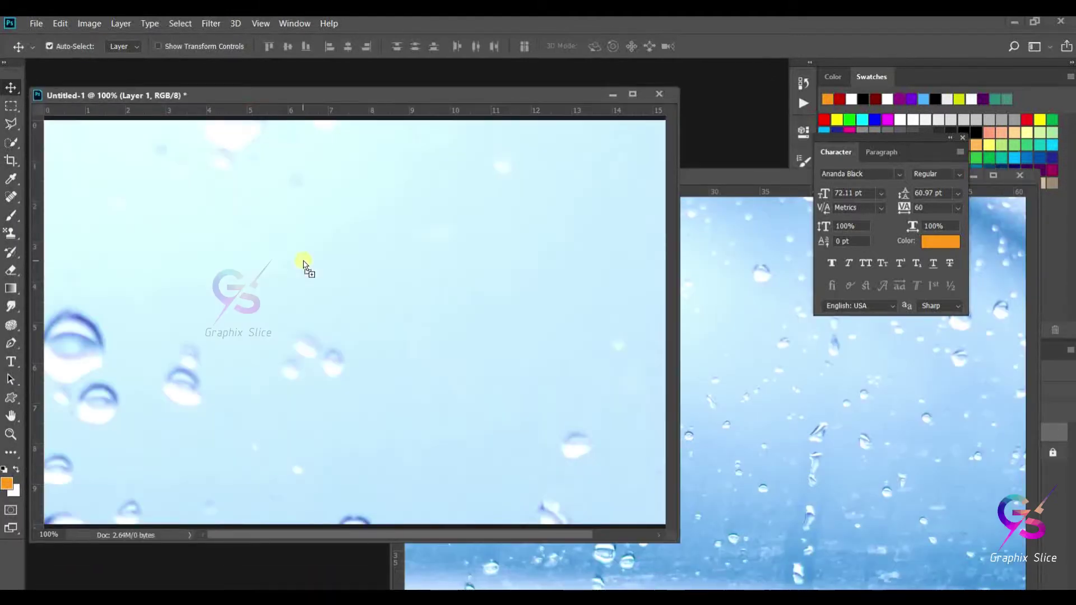
drag(742, 182, 351, 209)
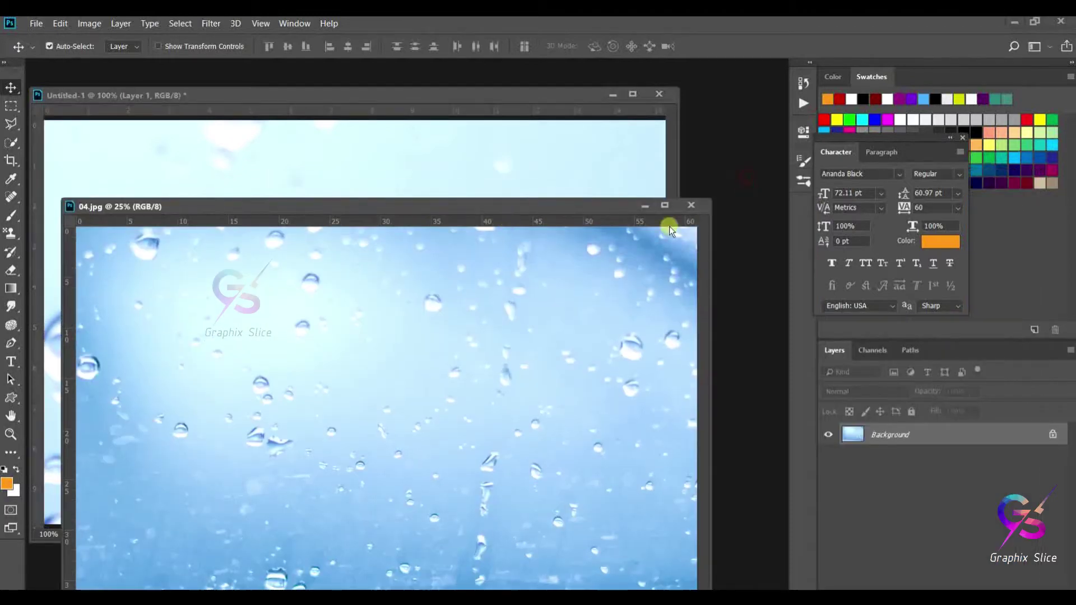
click(692, 210)
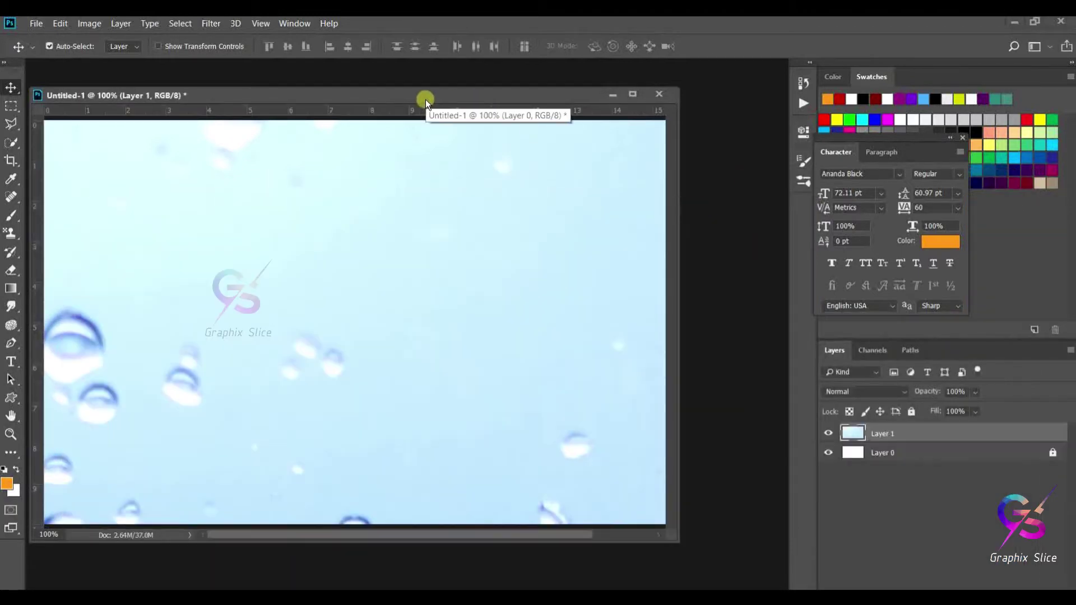
- Dock the Untitled-1 window and scale the photo layer to about 29.6%, positioned so that it covers the whole canvas
key(ctrl+0)
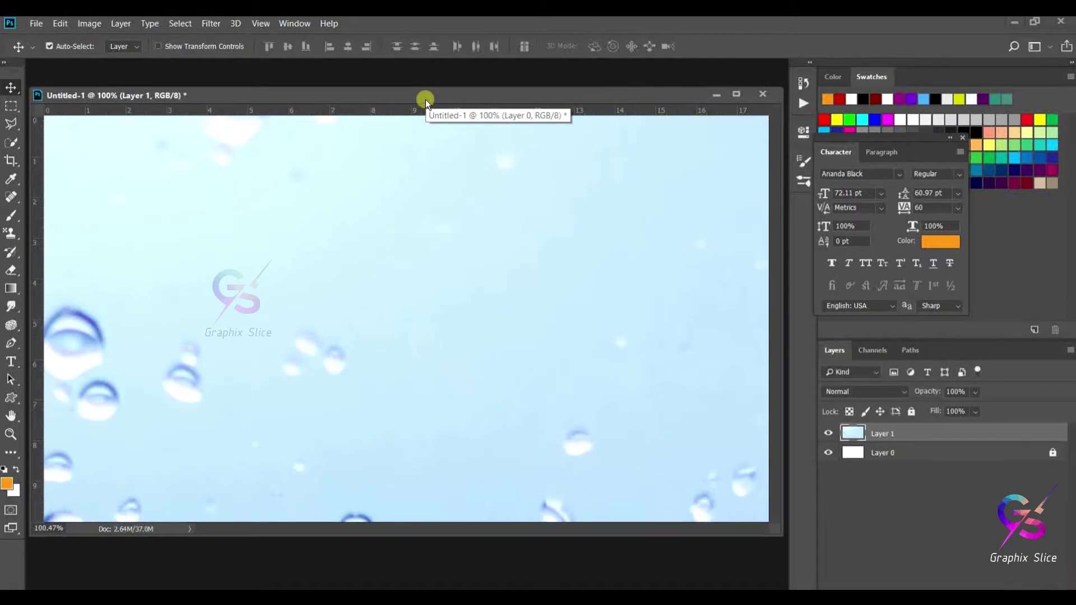
drag(426, 99, 417, 70)
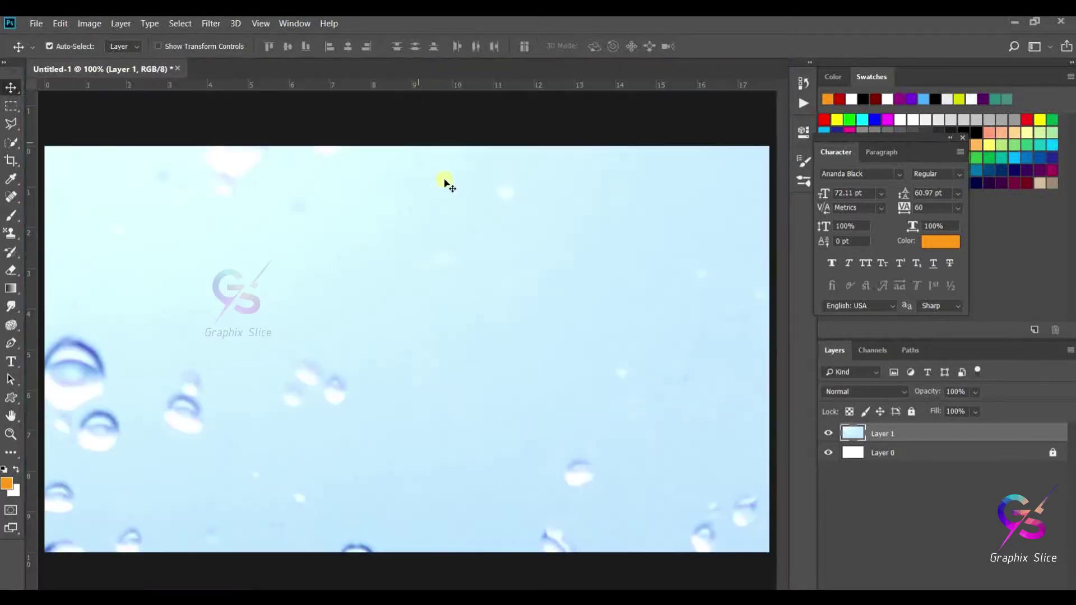
key(ctrl+0)
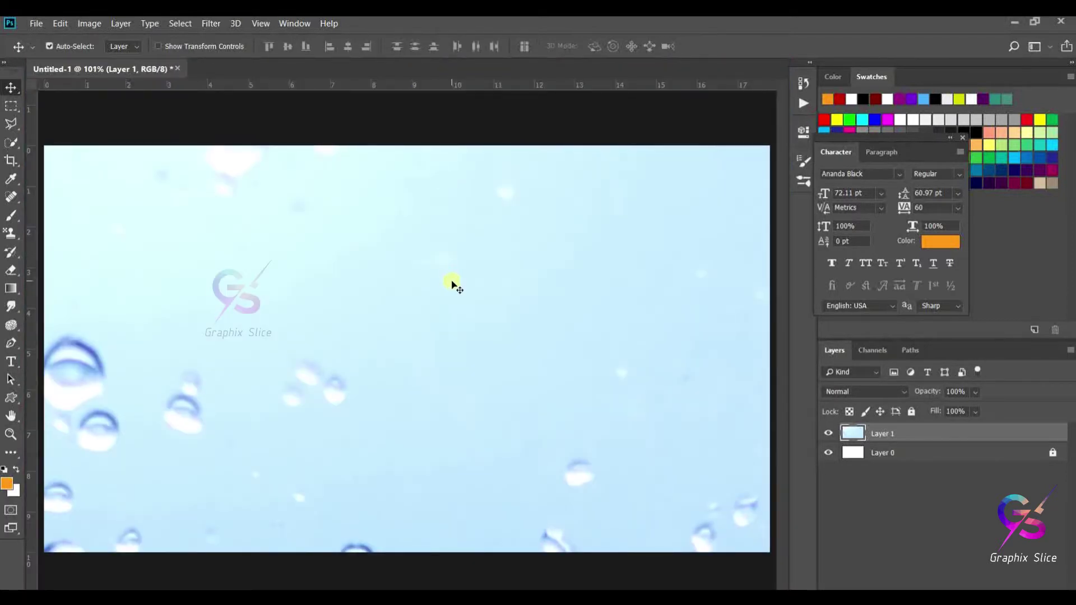
key(ctrl+t)
key(ctrl+0)
drag(745, 200, 531, 321)
drag(445, 355, 412, 318)
drag(508, 425, 465, 364)
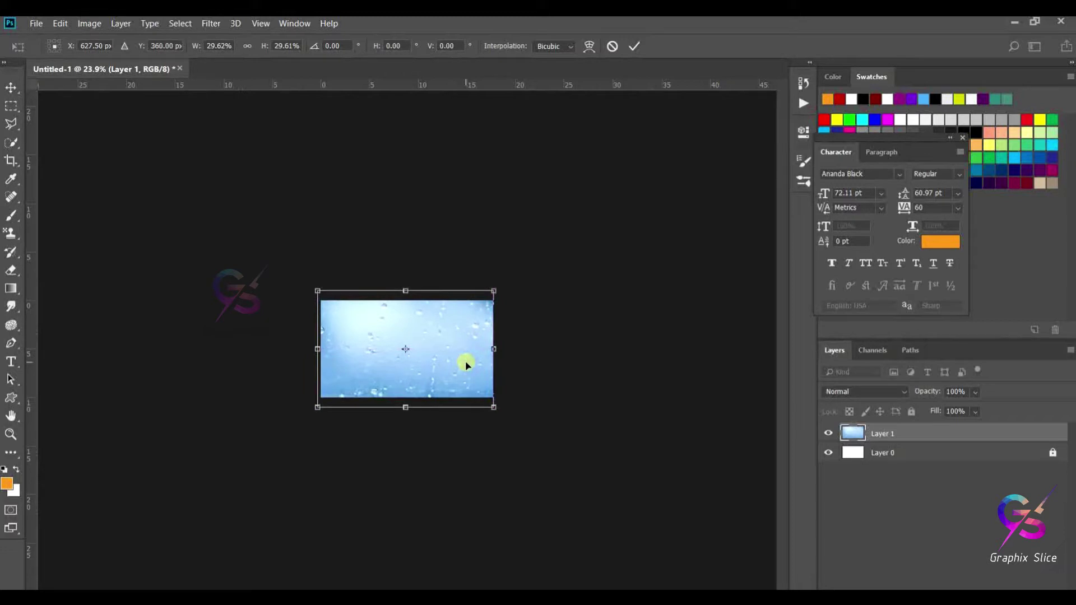
key(Return)
key(ctrl+0)
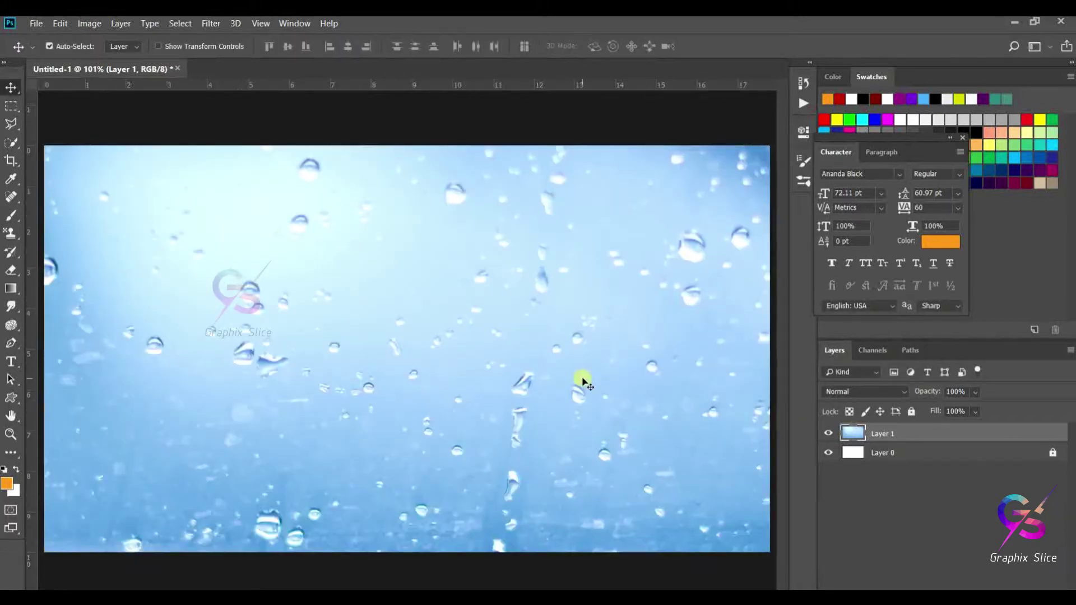
- Add the text "WATER" on the lower part of the canvas in the Komika Parch font
click(12, 360)
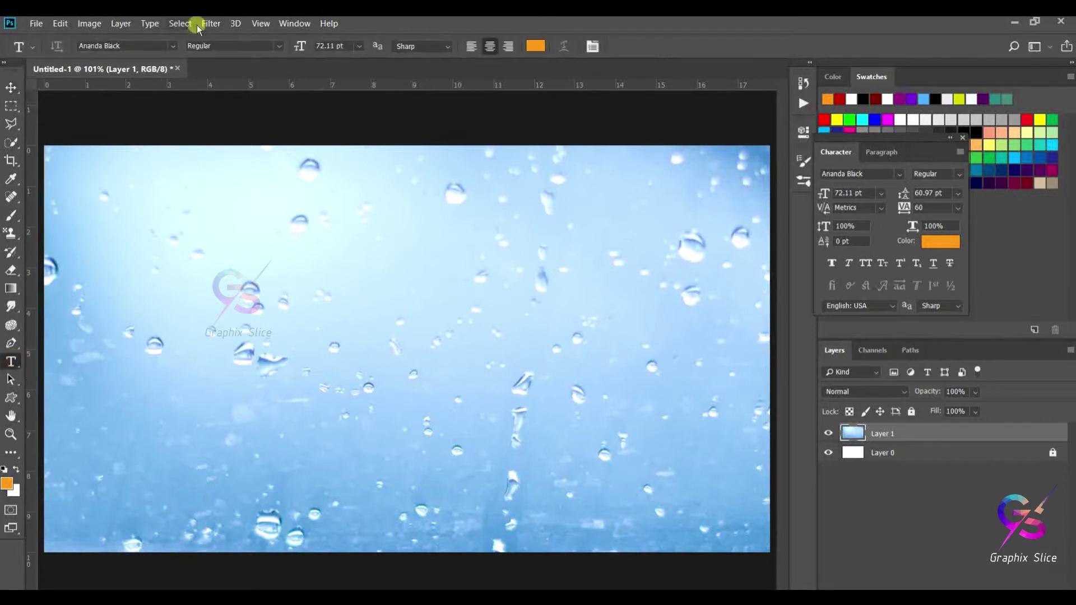
click(173, 45)
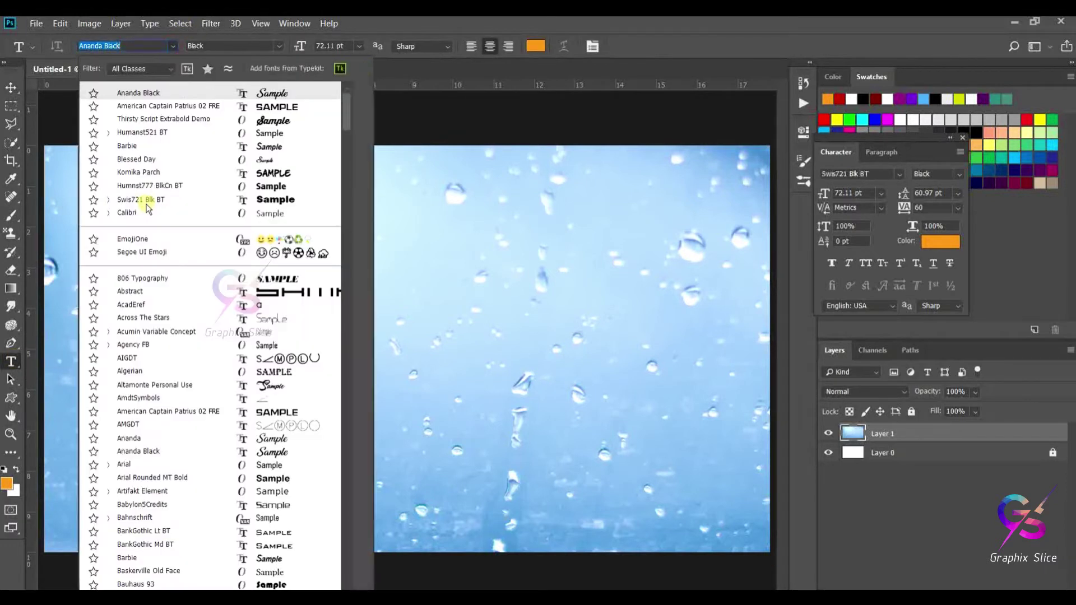
click(141, 173)
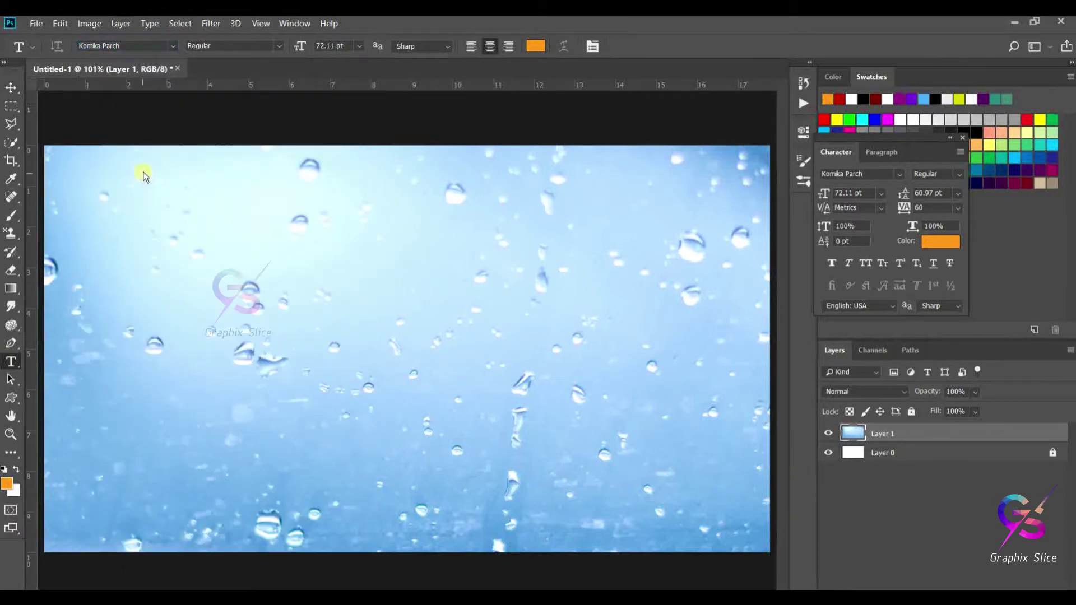
click(206, 434)
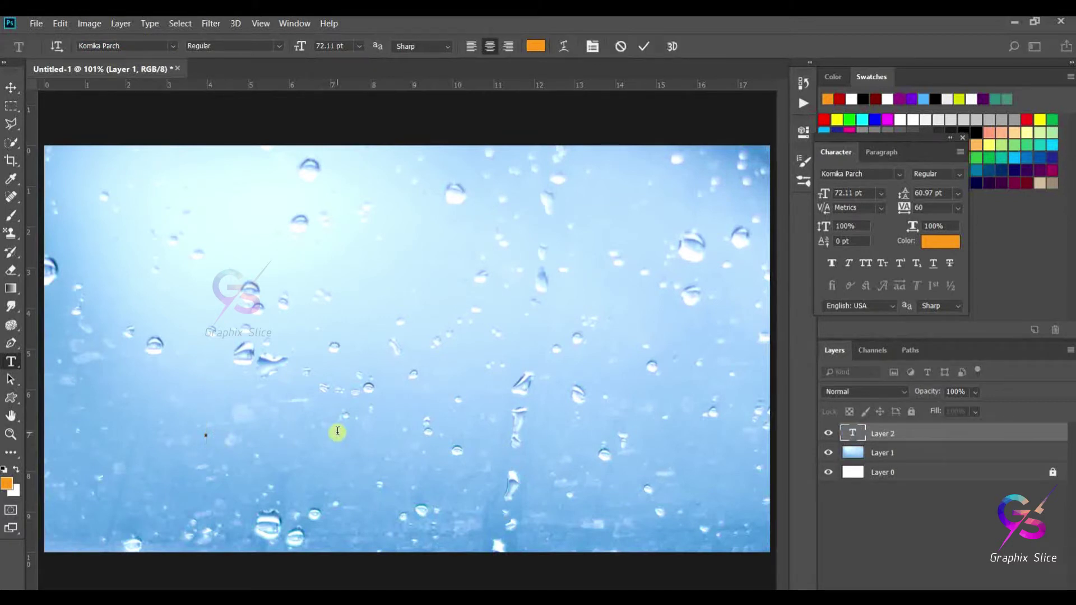
text(WATER)
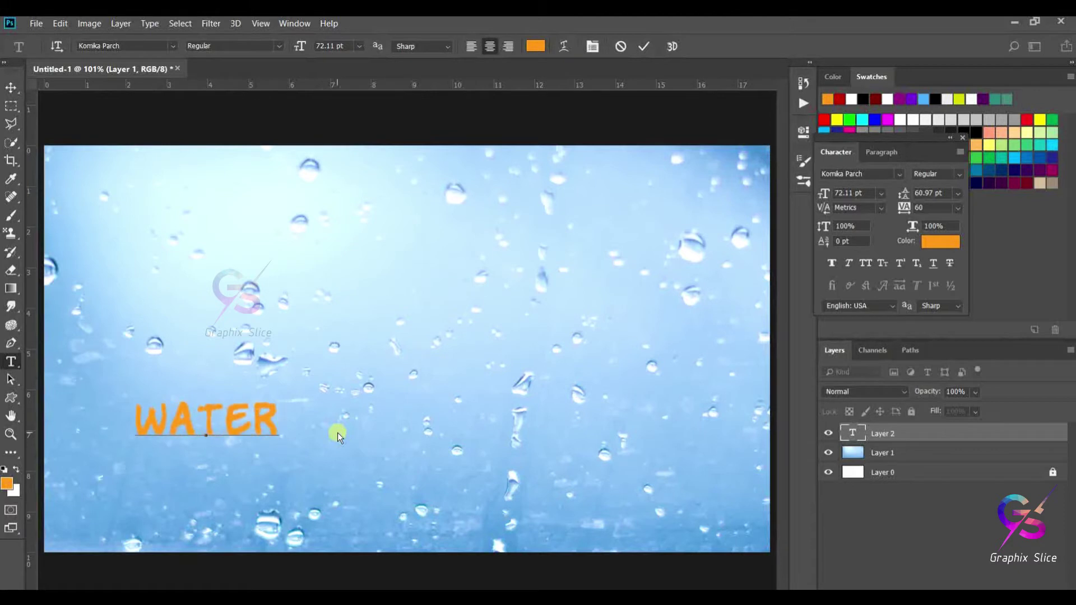
click(13, 90)
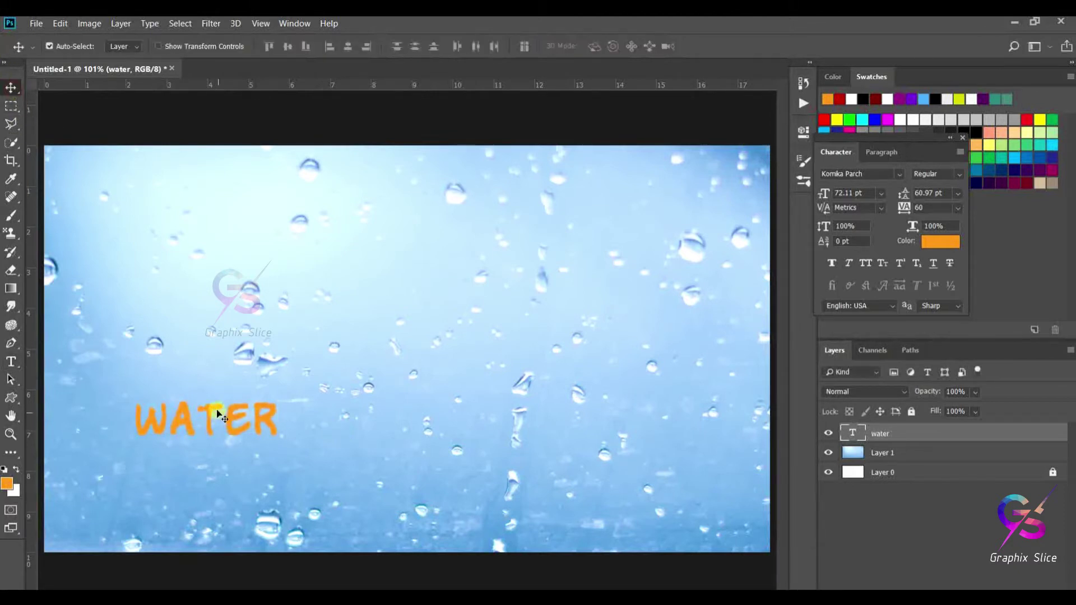
- Enlarge the WATER text to about 375% and position it near the middle of the canvas
drag(214, 408, 360, 379)
key(ctrl+t)
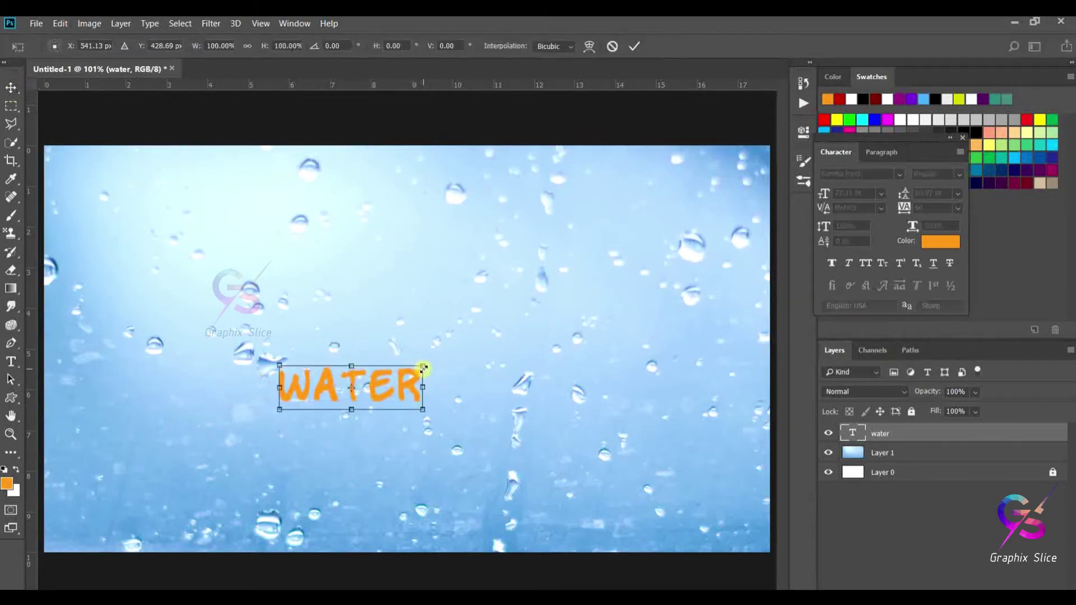
drag(422, 367, 555, 230)
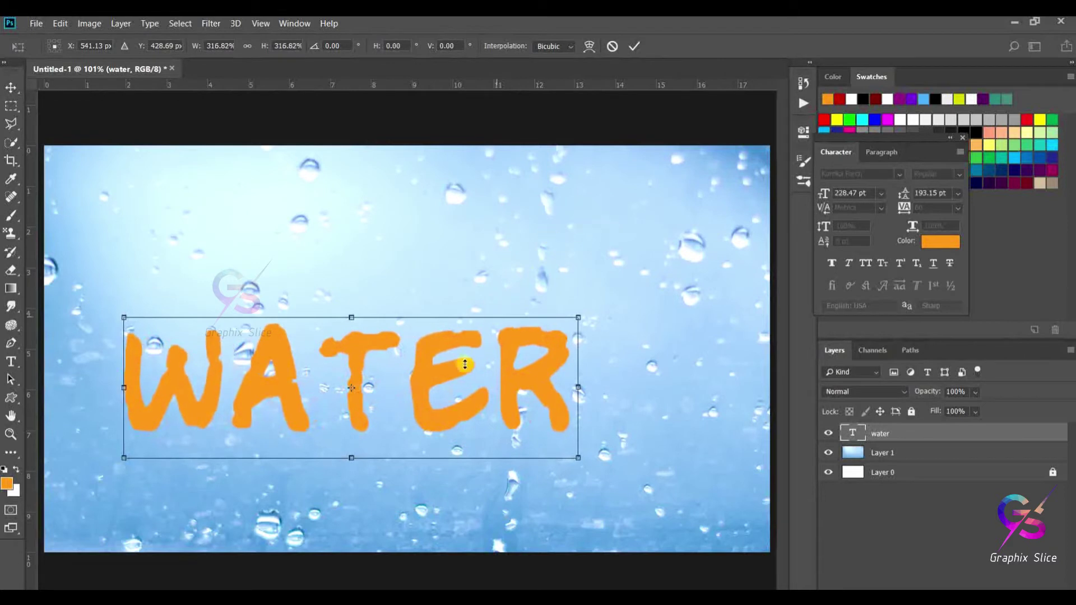
drag(428, 380, 457, 343)
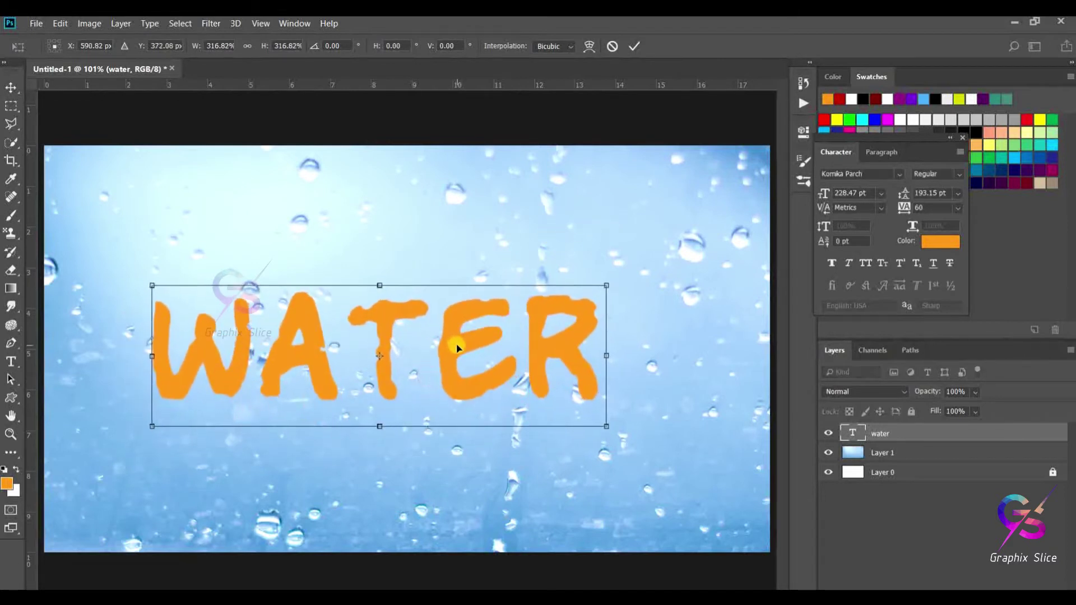
drag(606, 285, 631, 227)
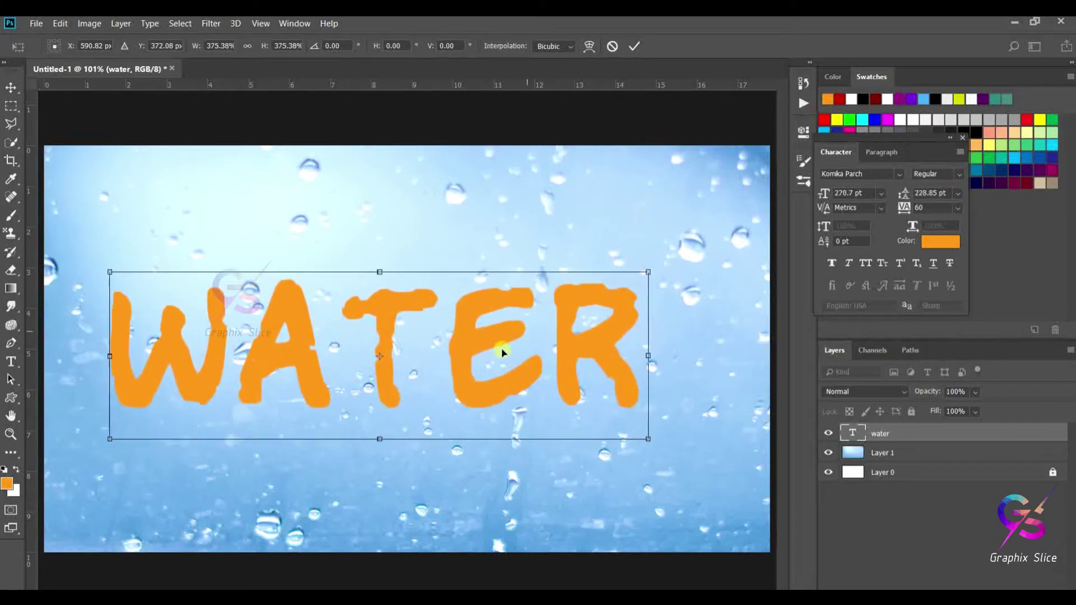
drag(468, 348, 484, 331)
key(Return)
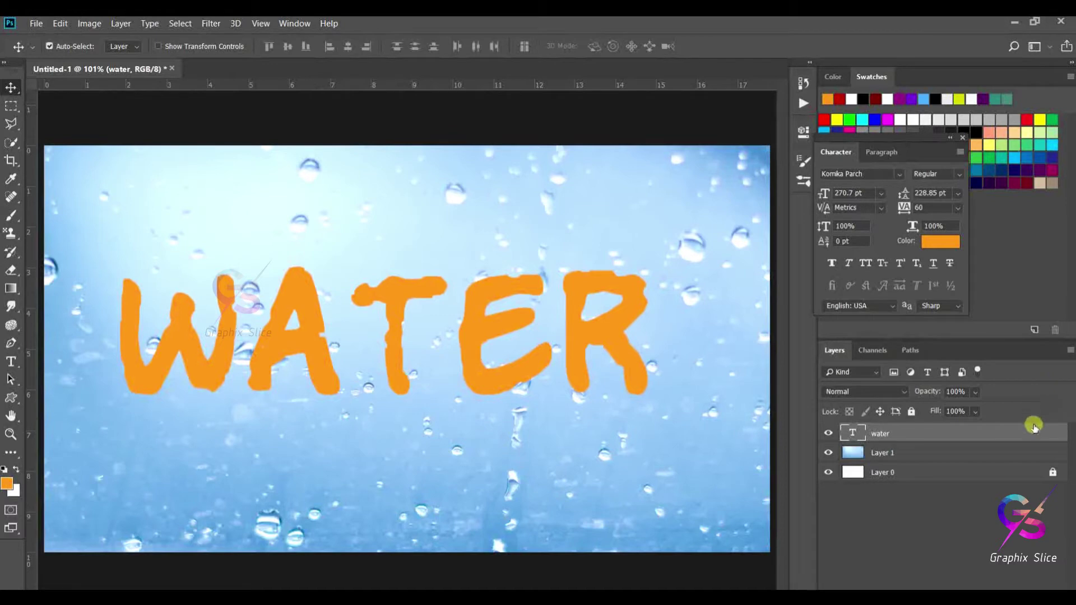
- Set the text layer's fill opacity to 0% in its layer style and enable Bevel & Emboss
double_click(892, 434)
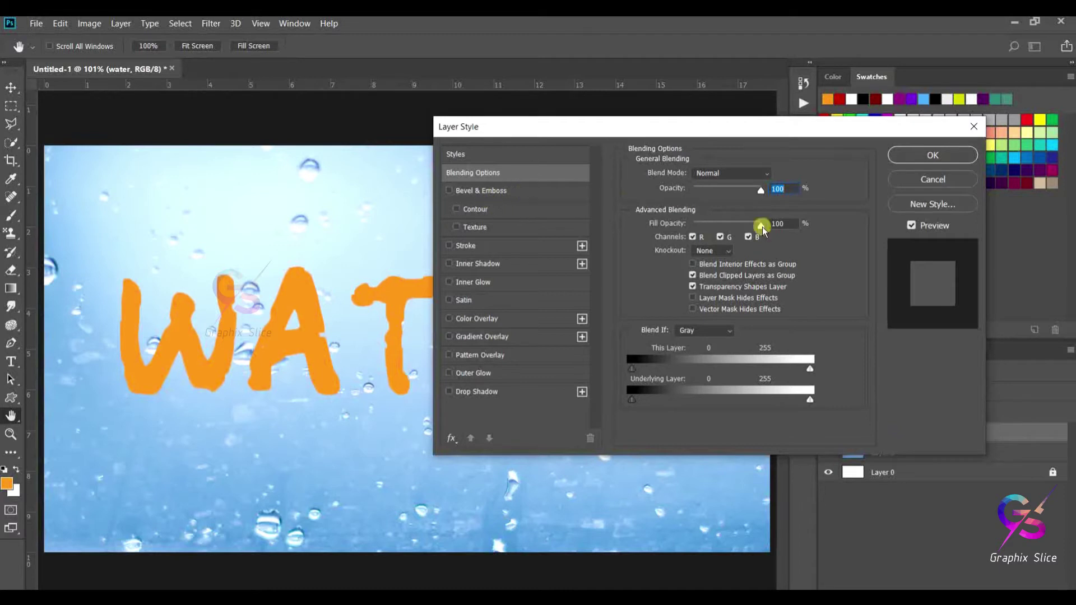
drag(762, 226, 694, 229)
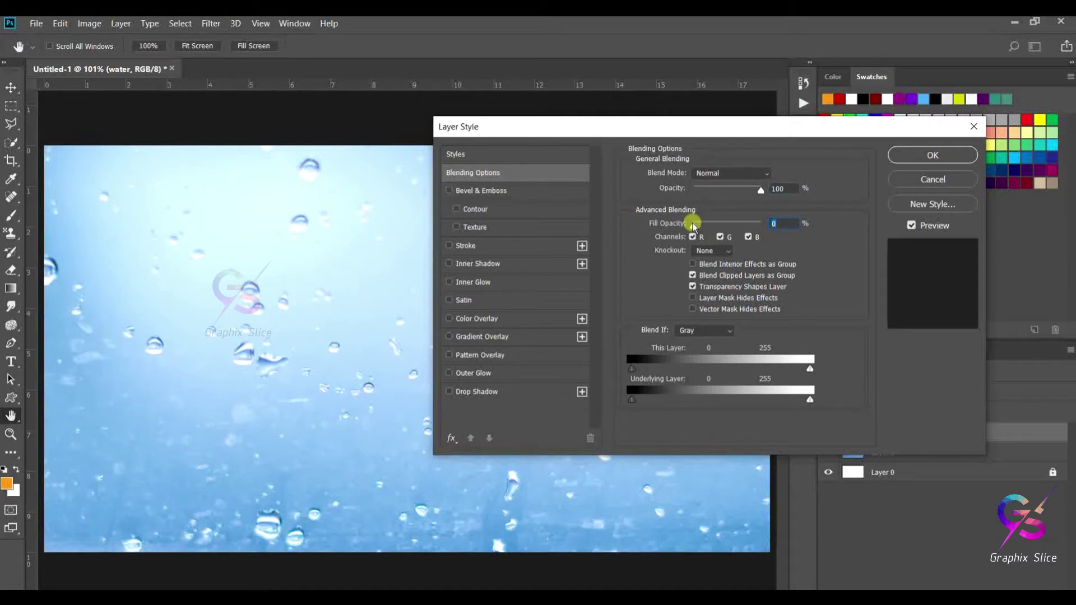
click(449, 191)
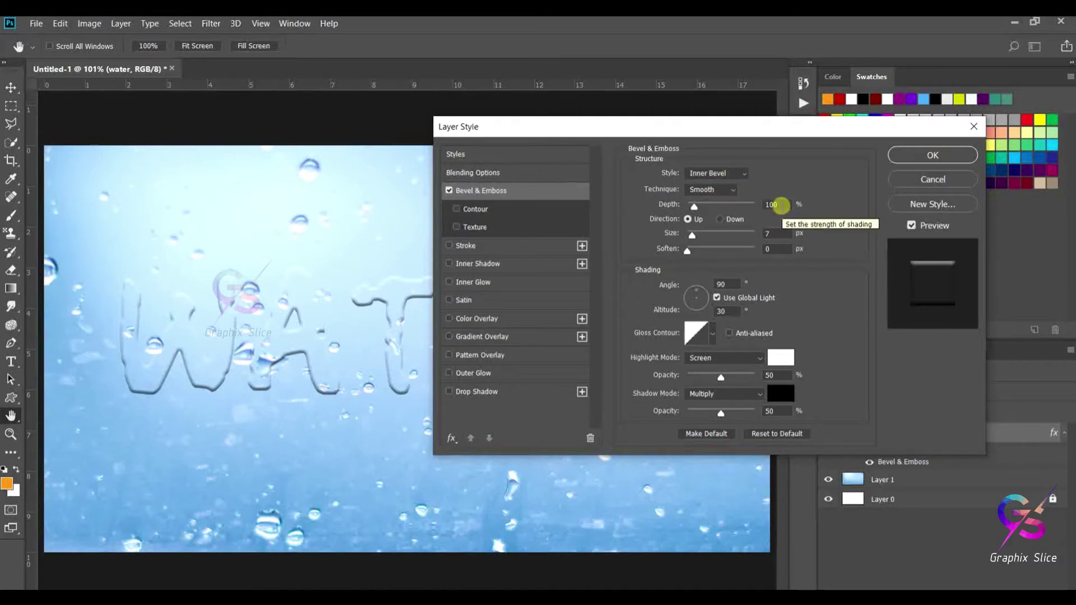
- Set the Bevel & Emboss size to 30 px
click(774, 233)
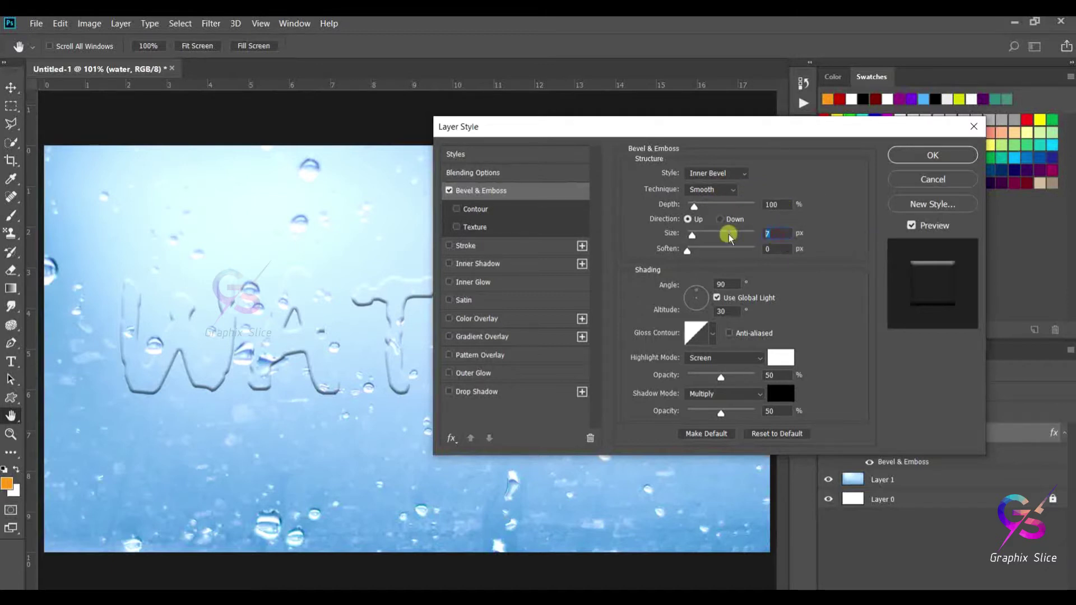
text(30)
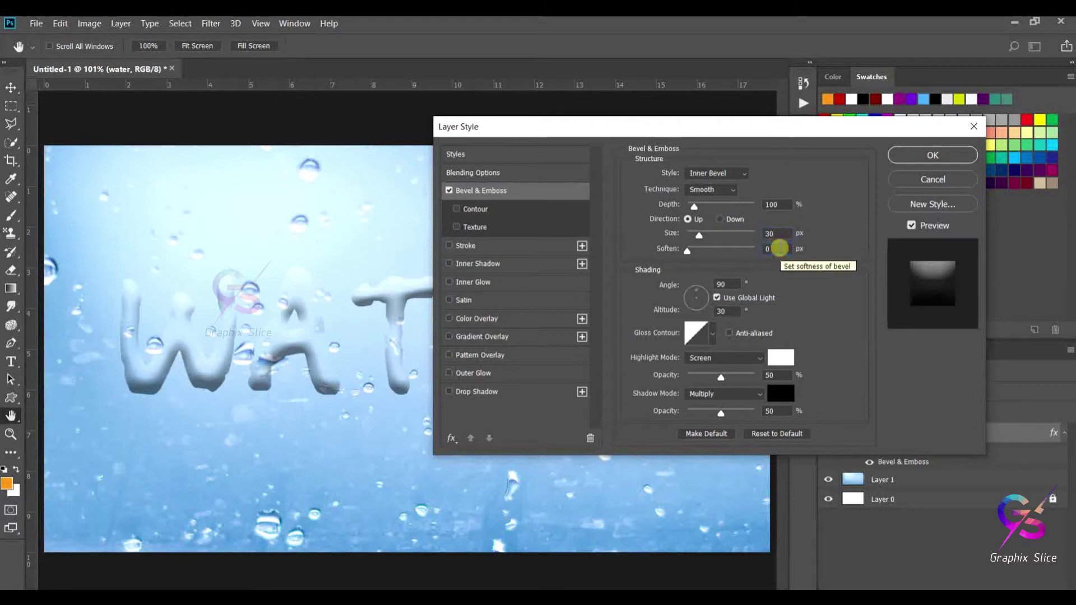
drag(699, 235, 702, 234)
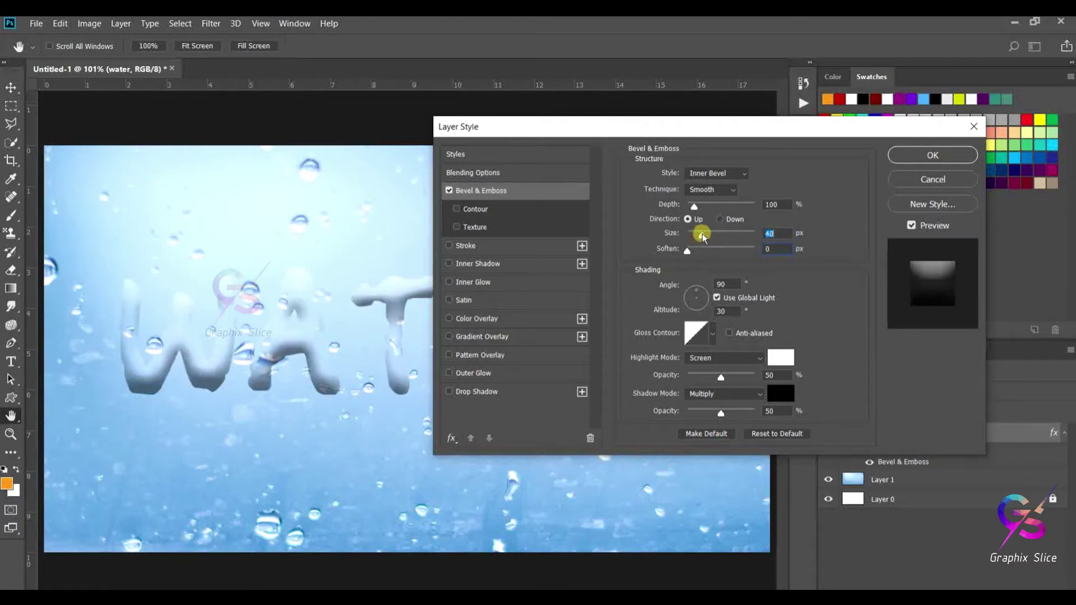
text(30)
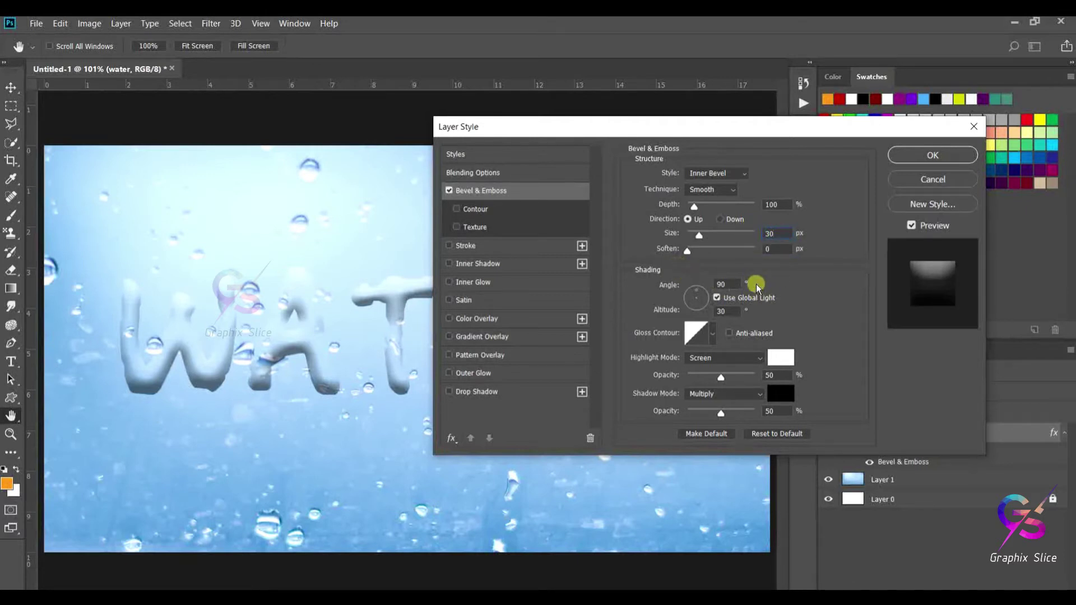
- Set the bevel's shading angle to 30° and its altitude to 70°
click(723, 284)
text(30)
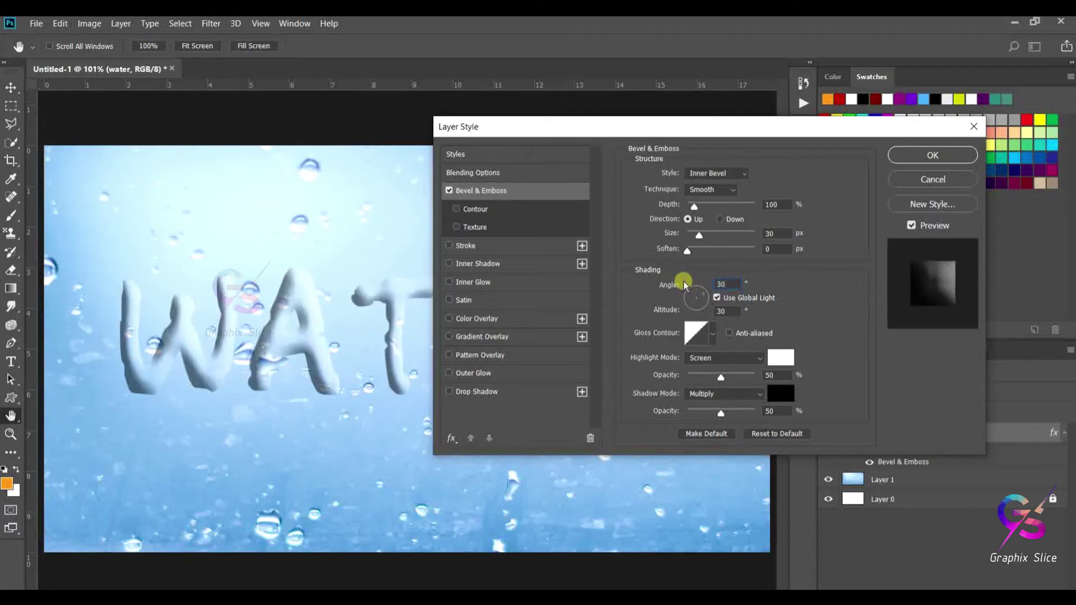
click(720, 310)
text(70)
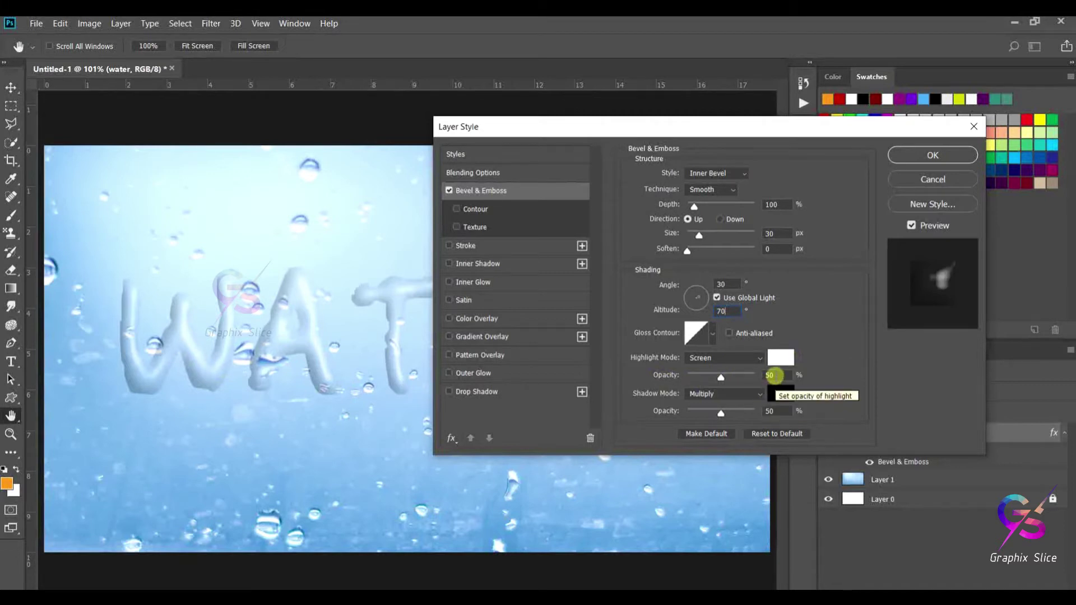
- Set the bevel's highlight opacity to 80%
click(771, 376)
click(745, 380)
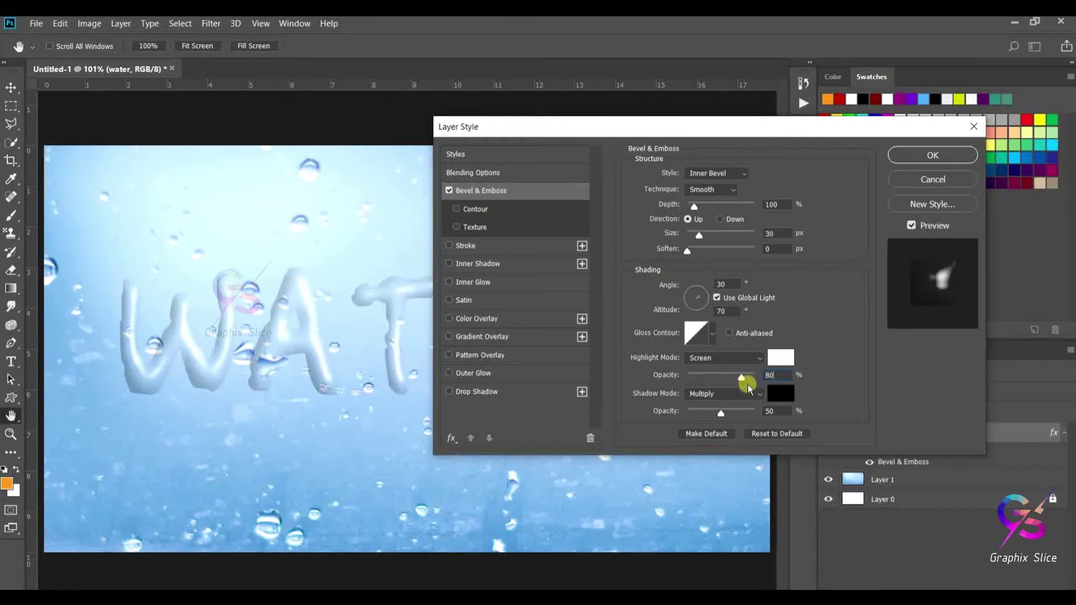
click(774, 376)
- Set the bevel's shadow mode to Screen with a white (ffffff) shadow colour and 60% opacity
click(728, 394)
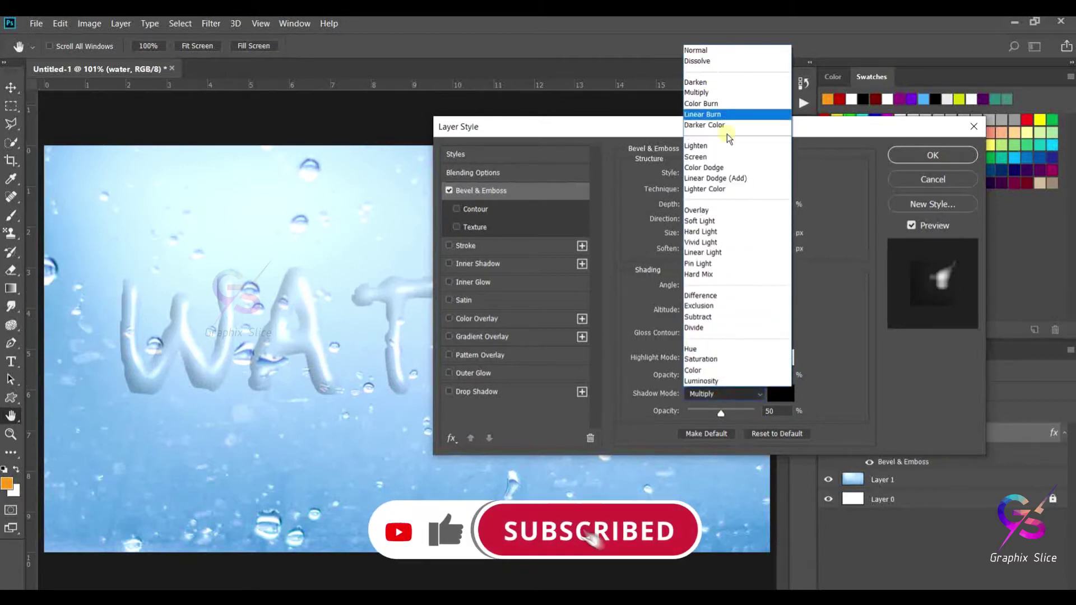
click(712, 158)
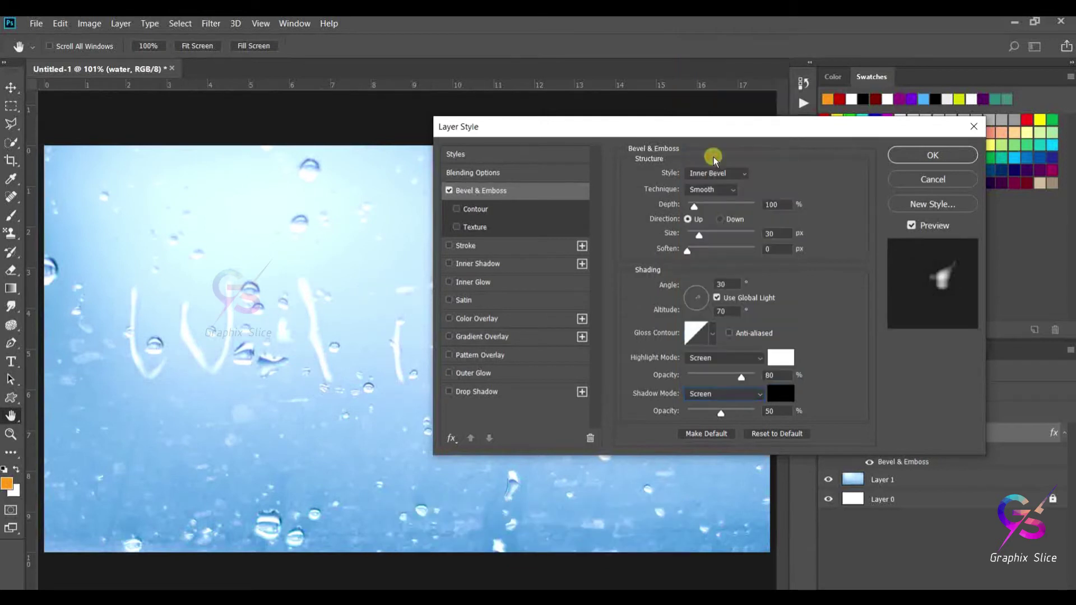
click(781, 391)
drag(408, 307, 261, 167)
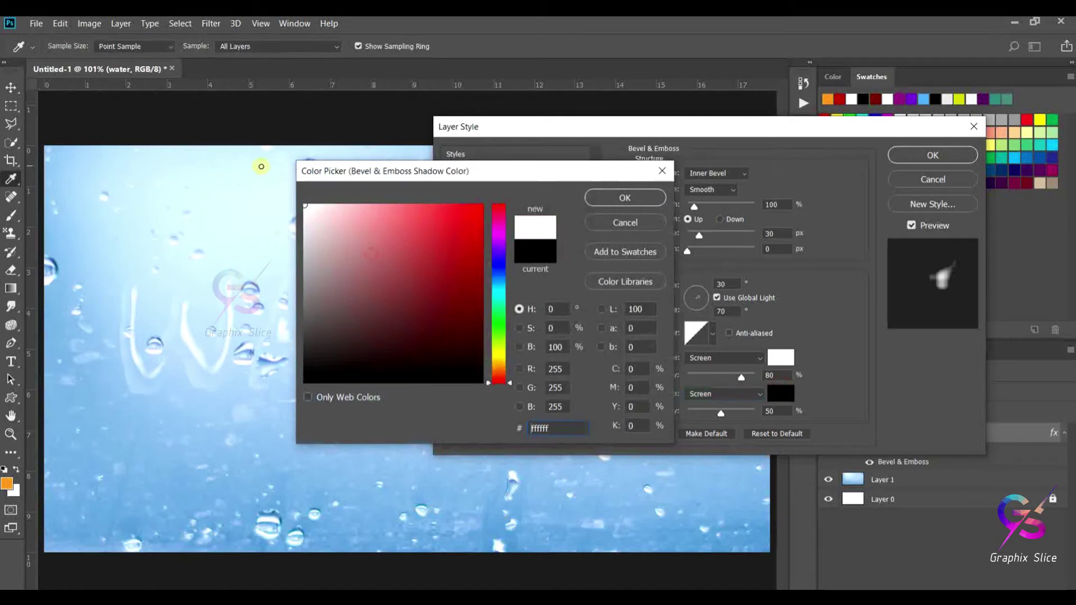
click(624, 199)
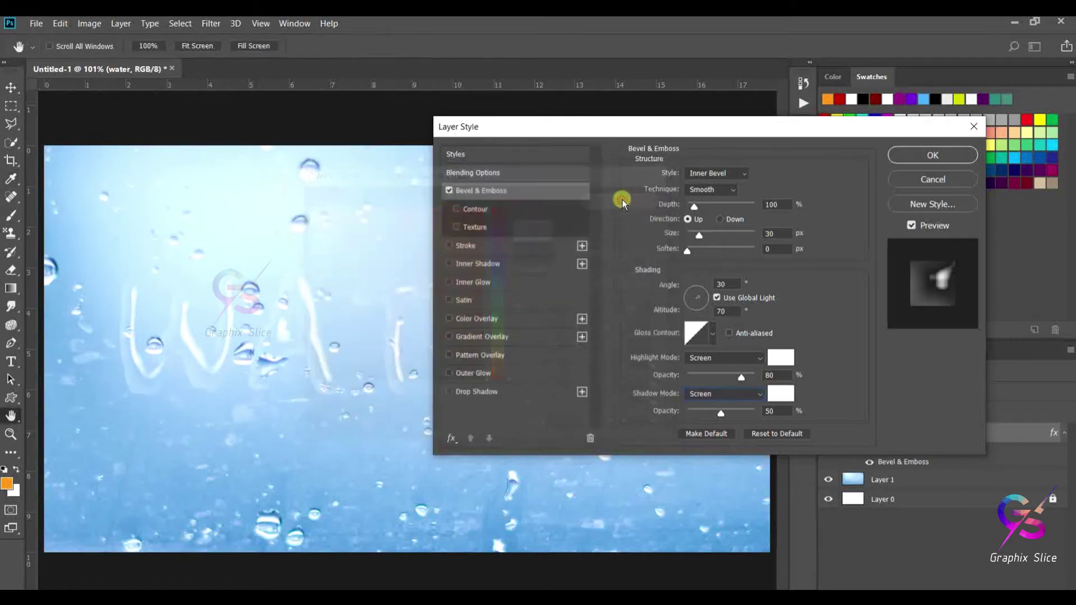
click(724, 413)
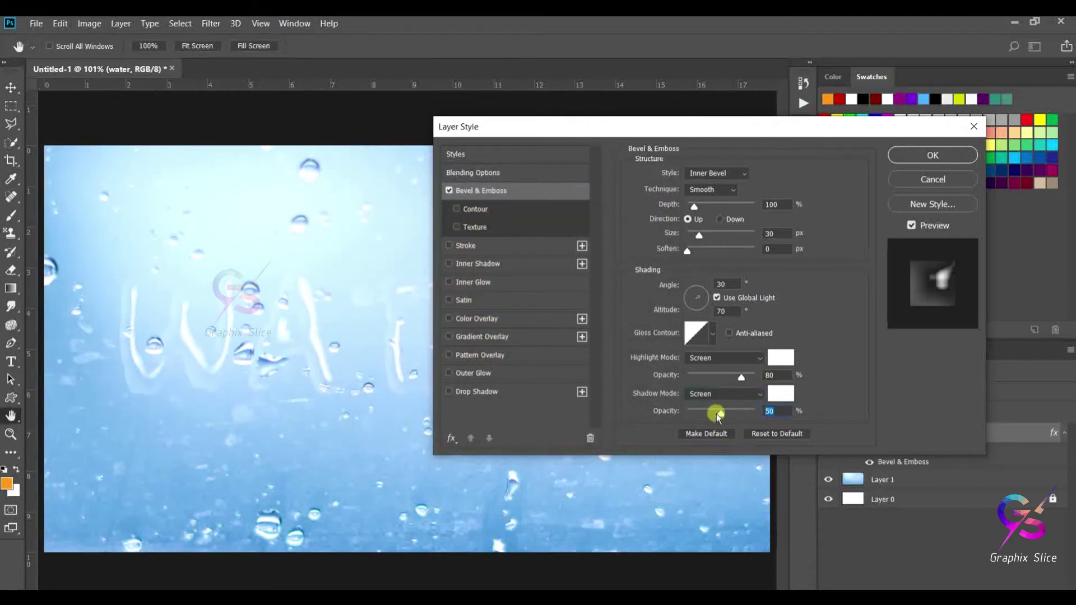
text(60)
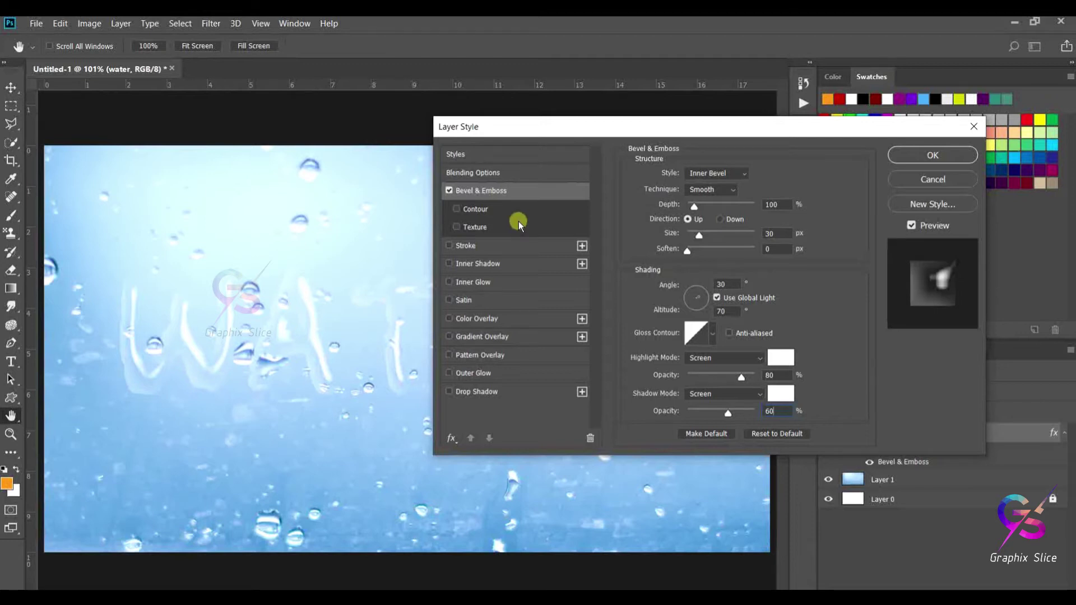
- Enable Inner Shadow and set its colour to a dark blue (164a7c) derived from the background's blue
click(468, 263)
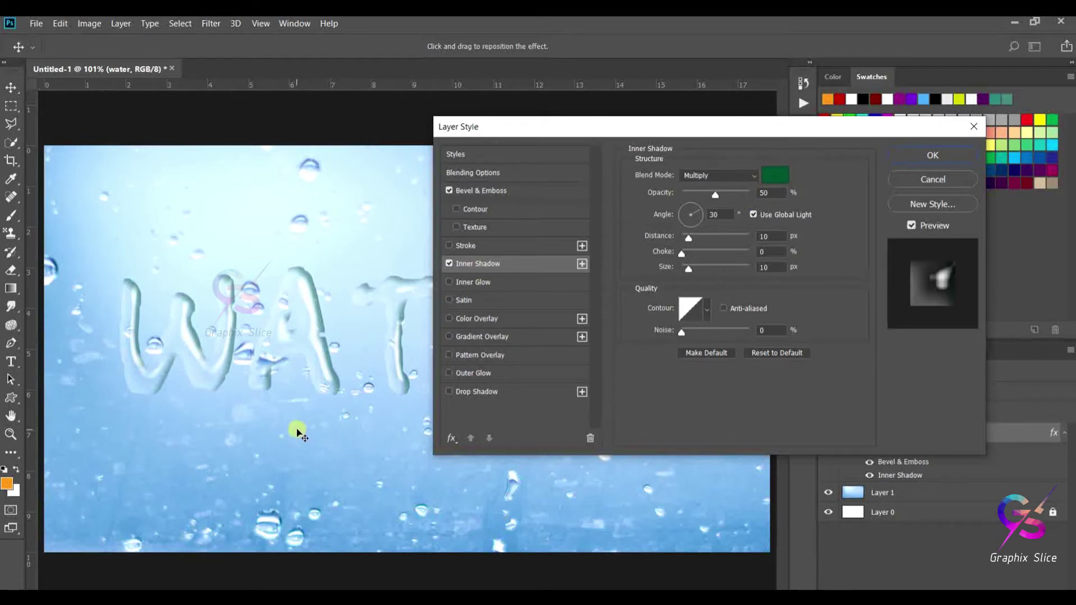
click(774, 171)
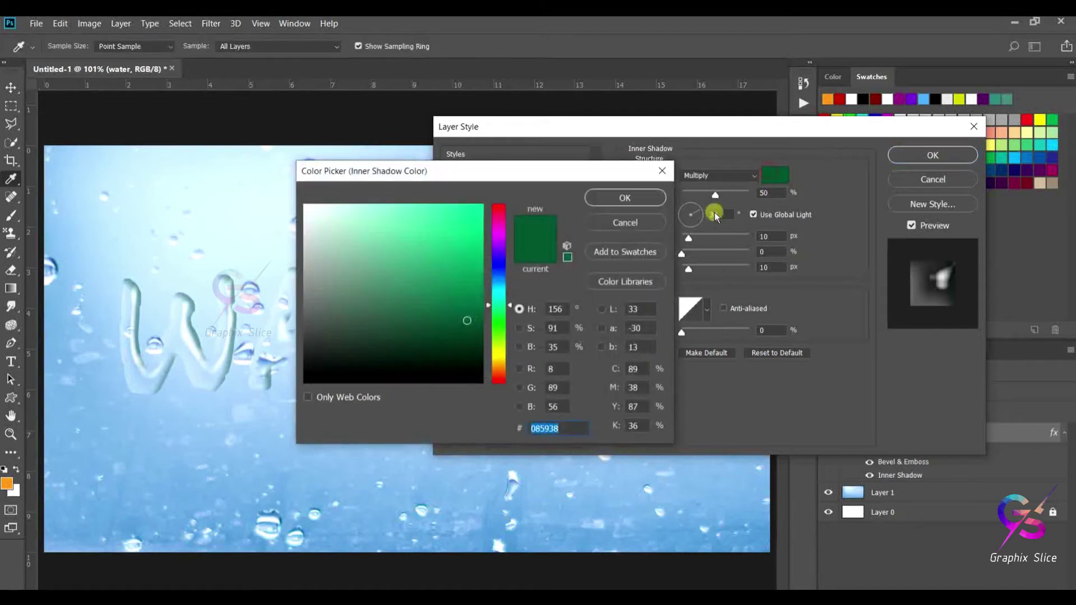
click(218, 407)
click(432, 288)
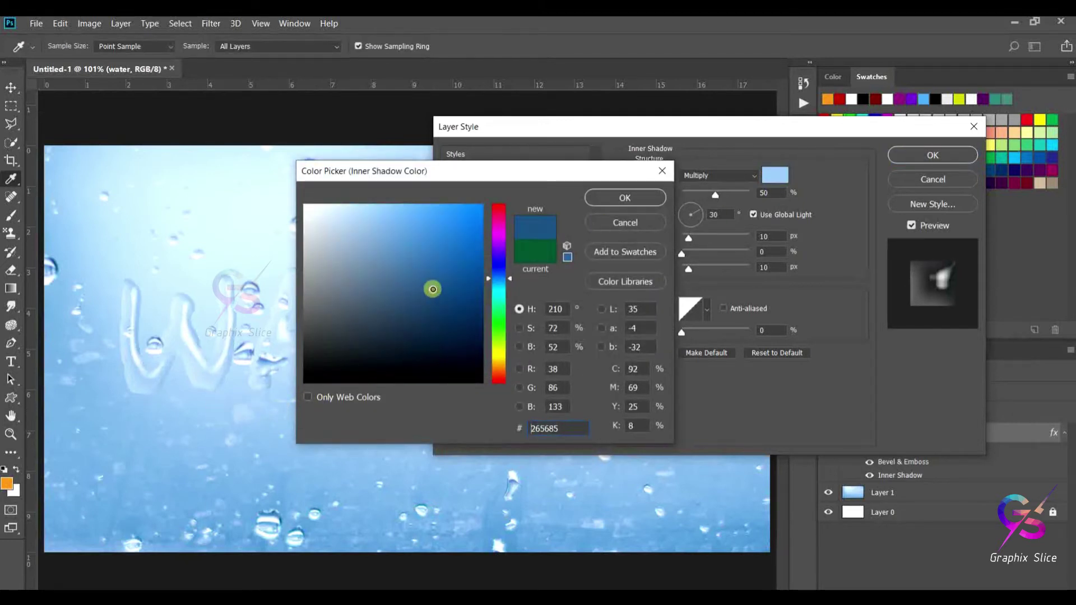
click(432, 260)
click(435, 302)
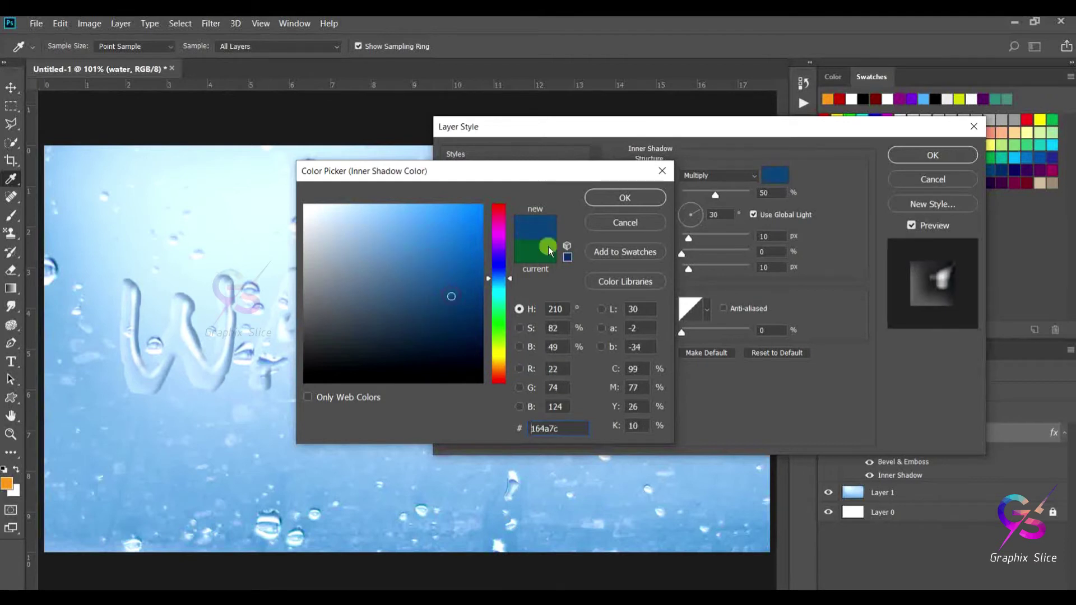
click(617, 194)
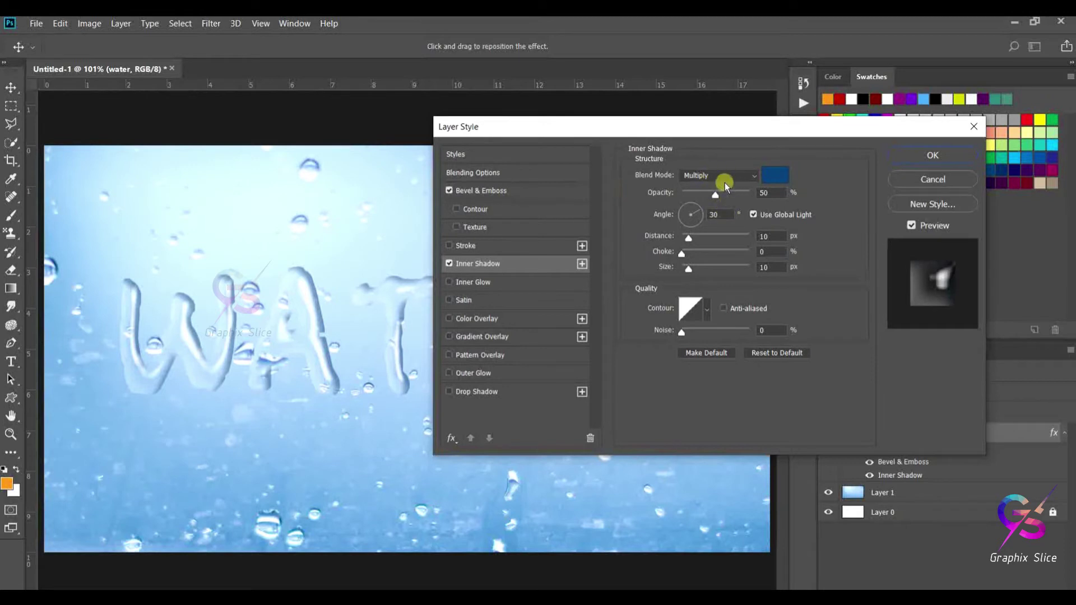
- Set the Inner Shadow opacity to 100% and its angle to 60°
drag(722, 207, 763, 200)
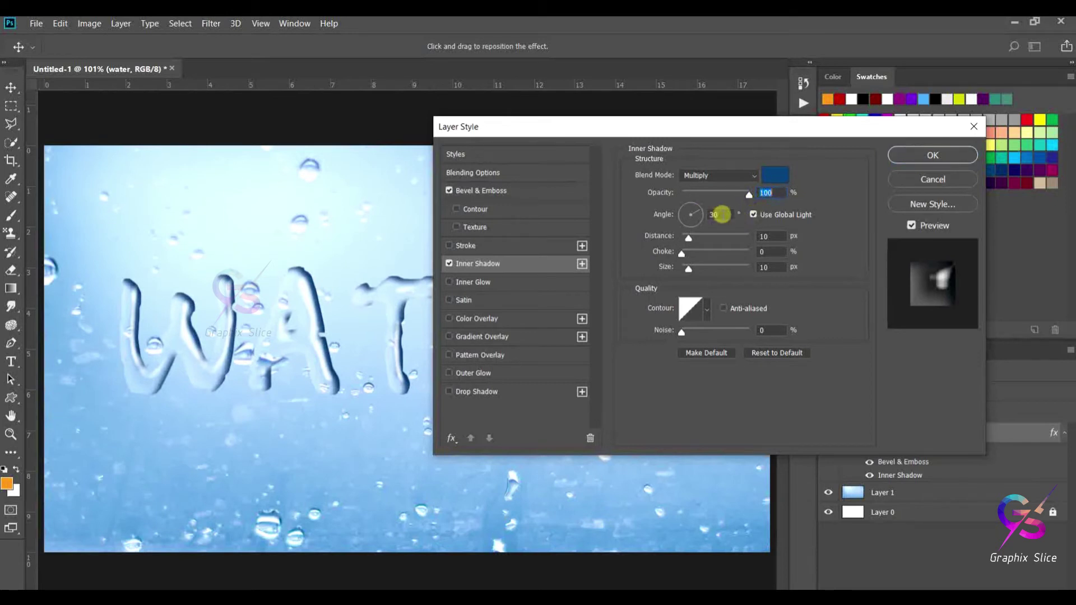
drag(722, 214, 687, 219)
text(60)
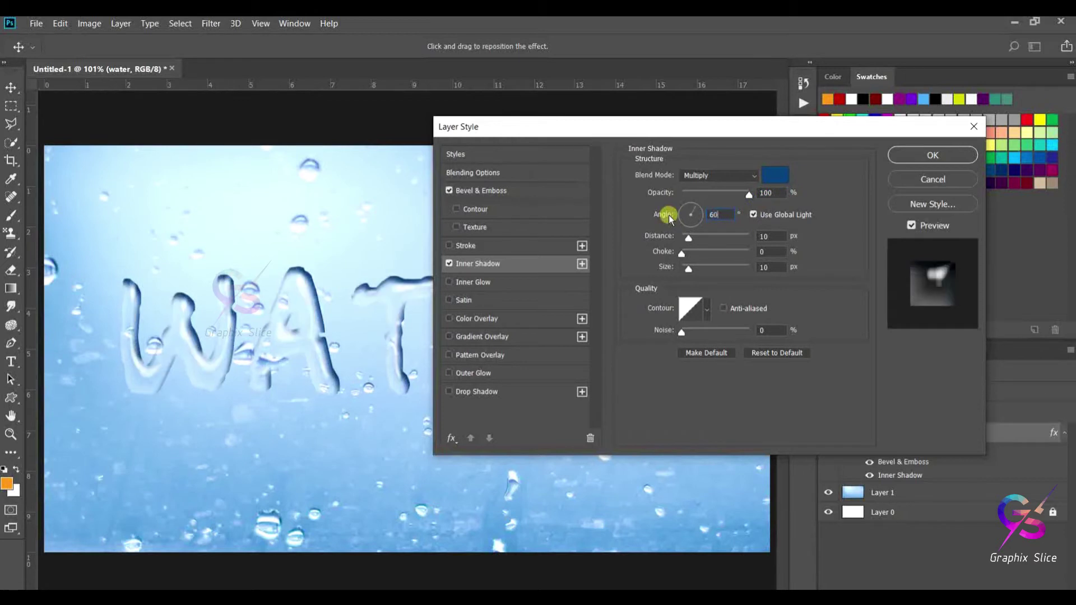
- Set the Inner Shadow distance to 12 px and its size to 12 px
drag(775, 236, 728, 239)
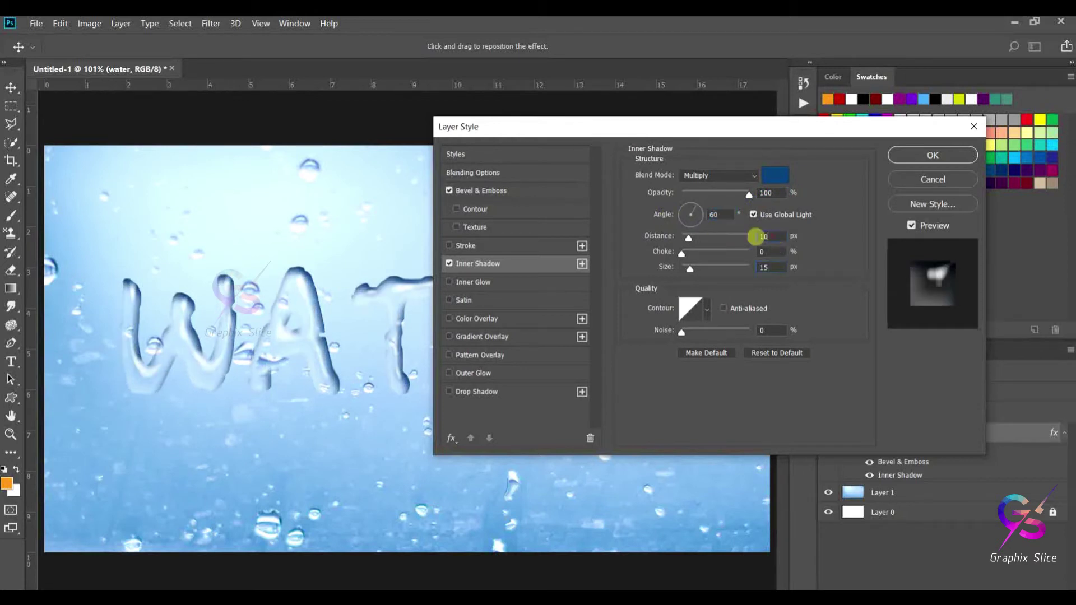
text(12)
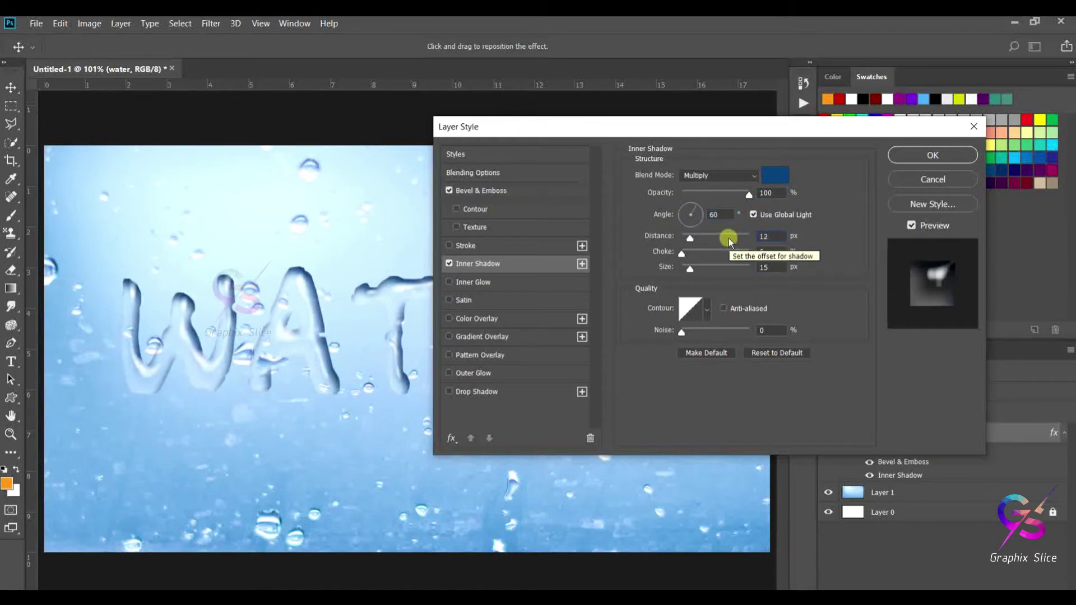
click(770, 268)
drag(770, 268, 725, 259)
text(12)
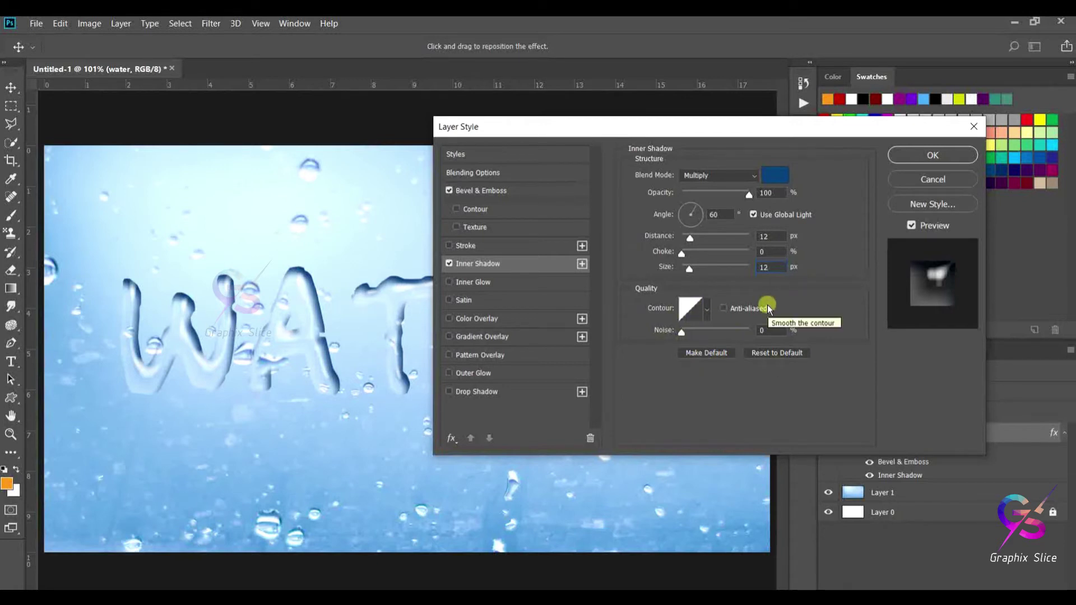
- Enable Drop Shadow and set its colour to a dark blue (063c6e) derived from the background's blue
click(487, 390)
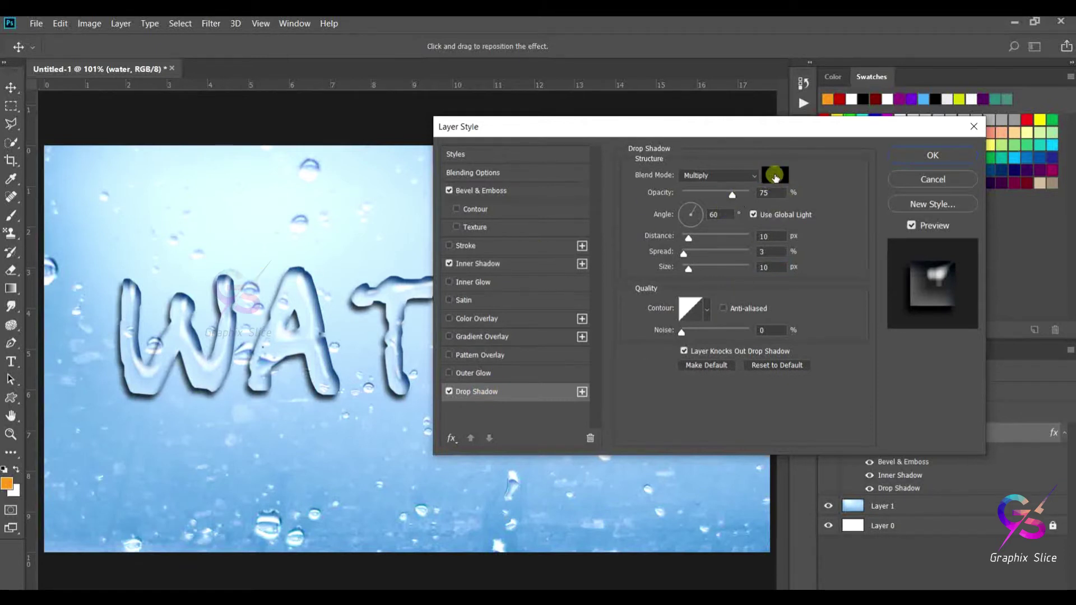
click(775, 175)
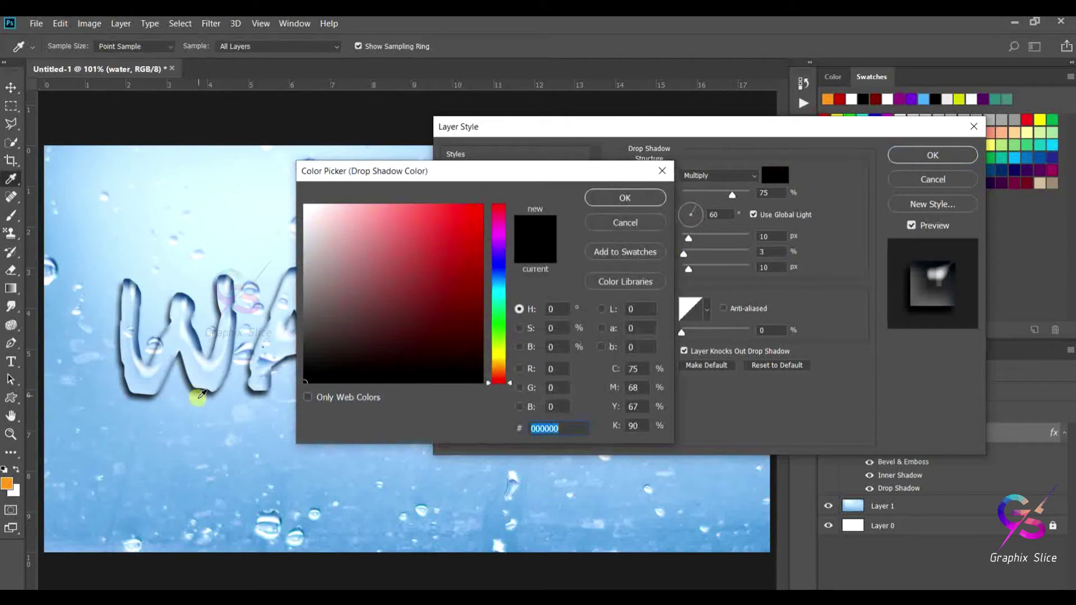
click(225, 407)
click(472, 306)
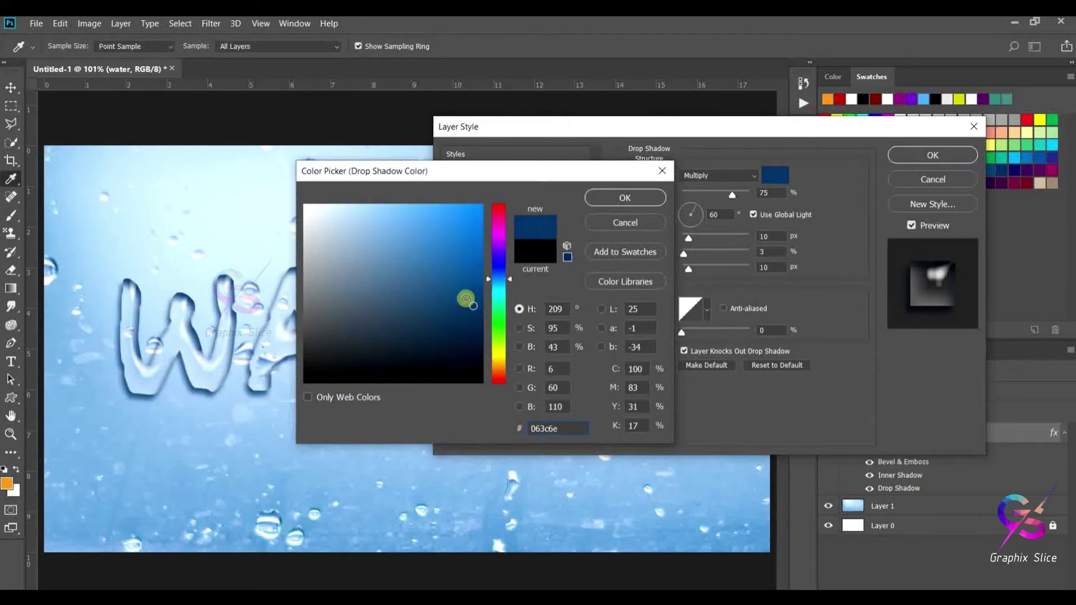
click(622, 198)
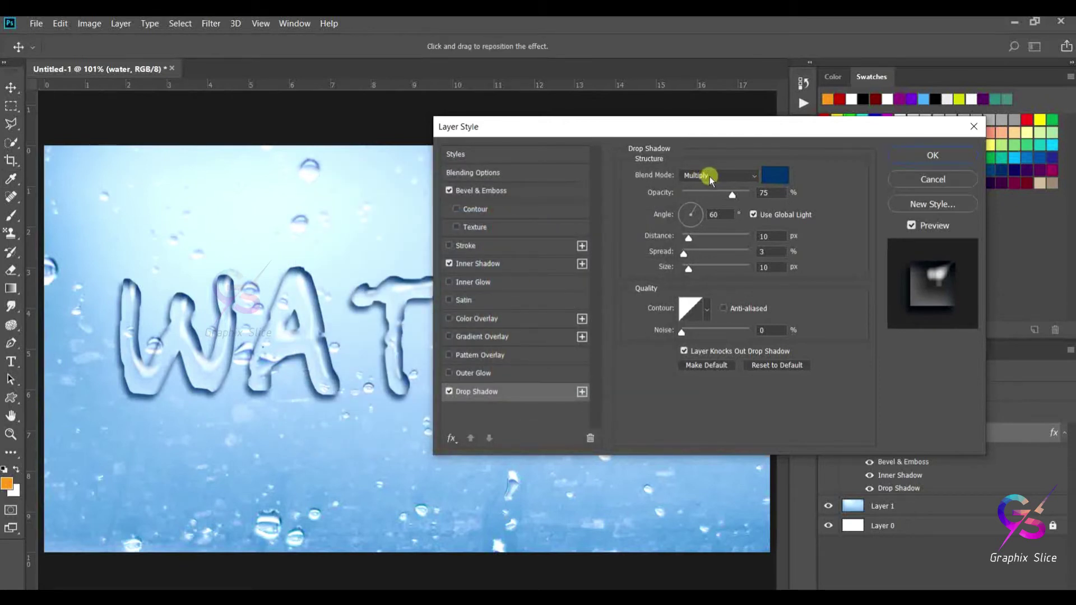
- Set the Drop Shadow opacity to 100% and its distance to 5 px
drag(732, 194, 761, 197)
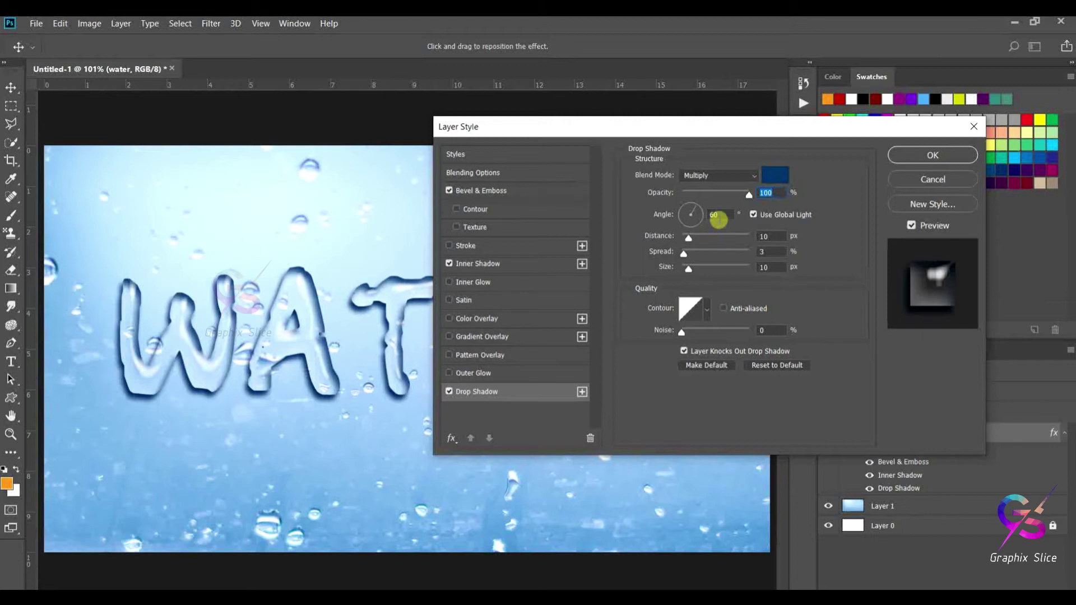
click(504, 386)
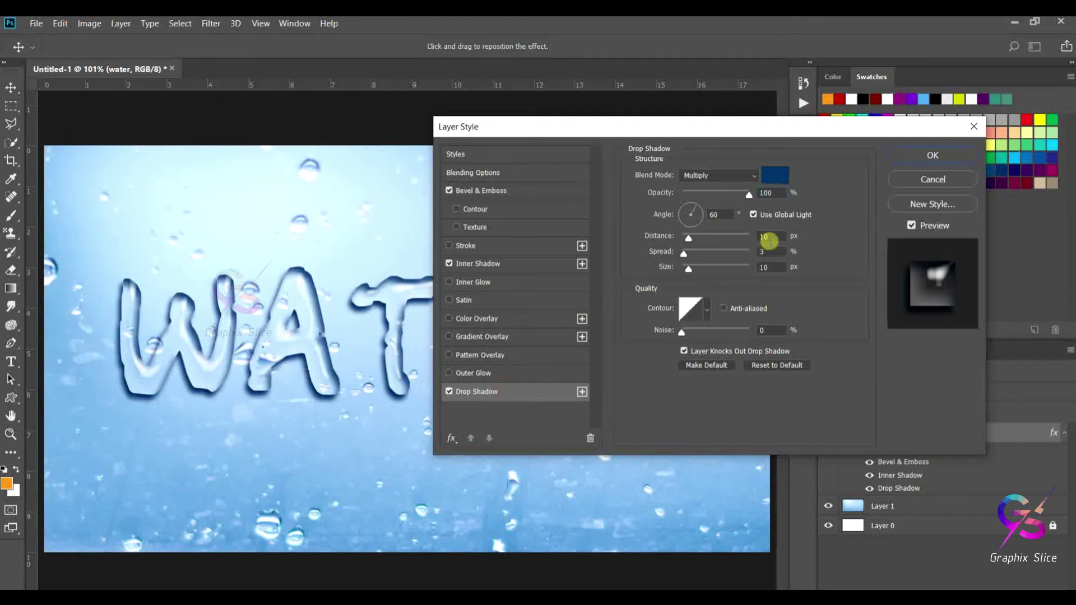
click(761, 237)
drag(778, 238, 741, 237)
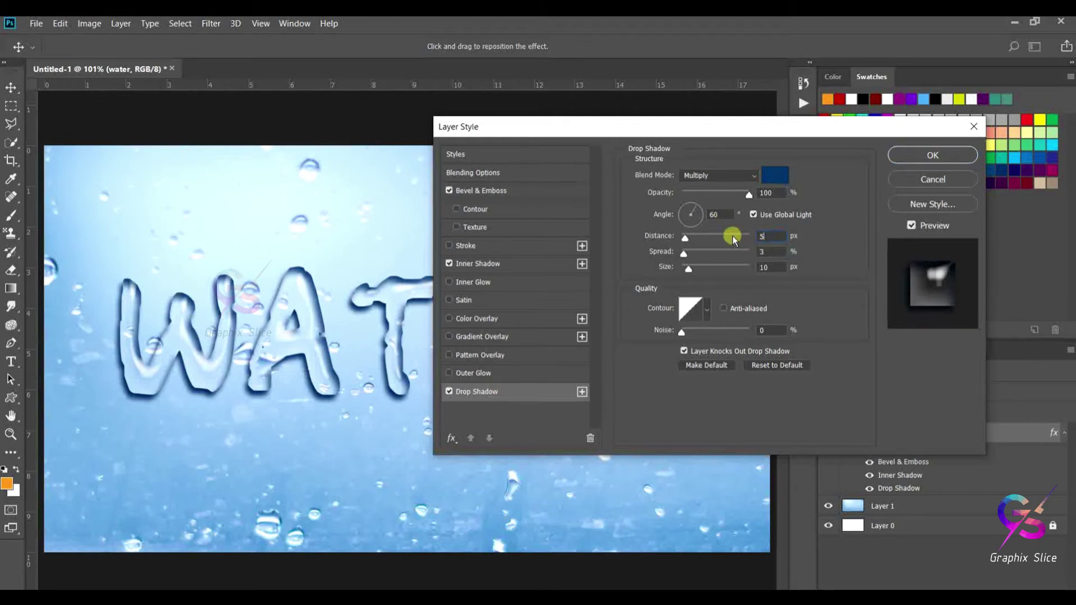
text(5)
- Set the Drop Shadow spread to 0% and its size to 6 px
drag(758, 251, 747, 249)
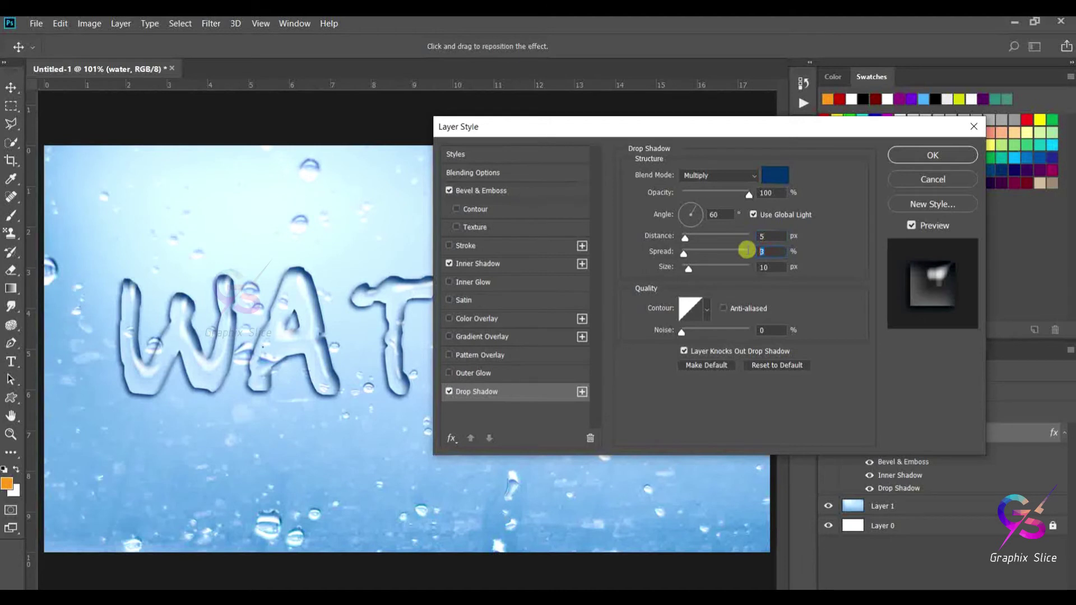
text(0)
drag(776, 267, 724, 269)
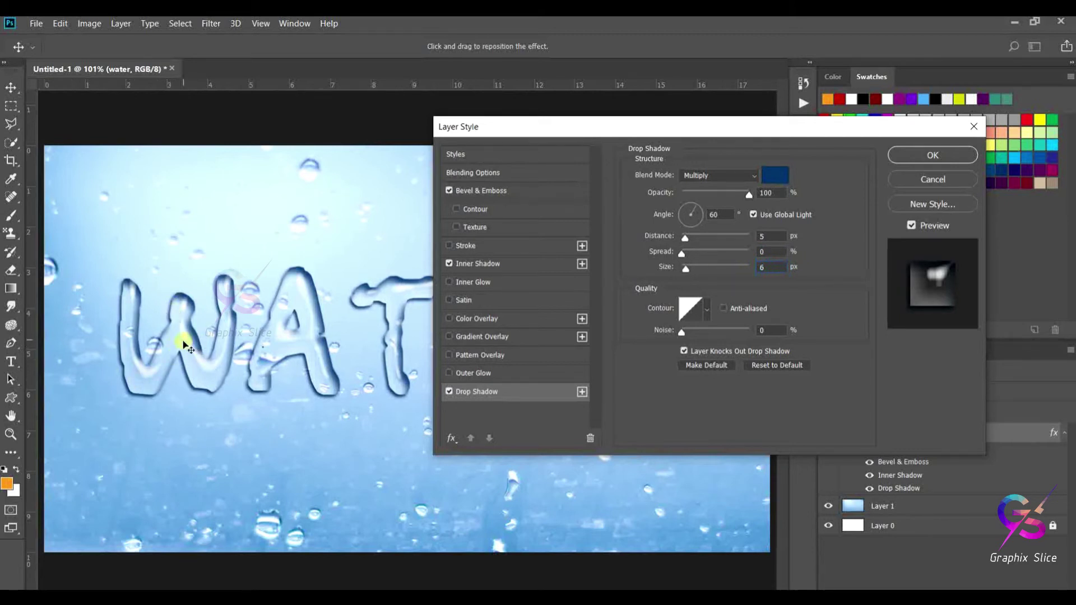
- Reposition the drop shadow on the canvas to an 80° angle and set its distance to 4 px
drag(321, 389, 317, 419)
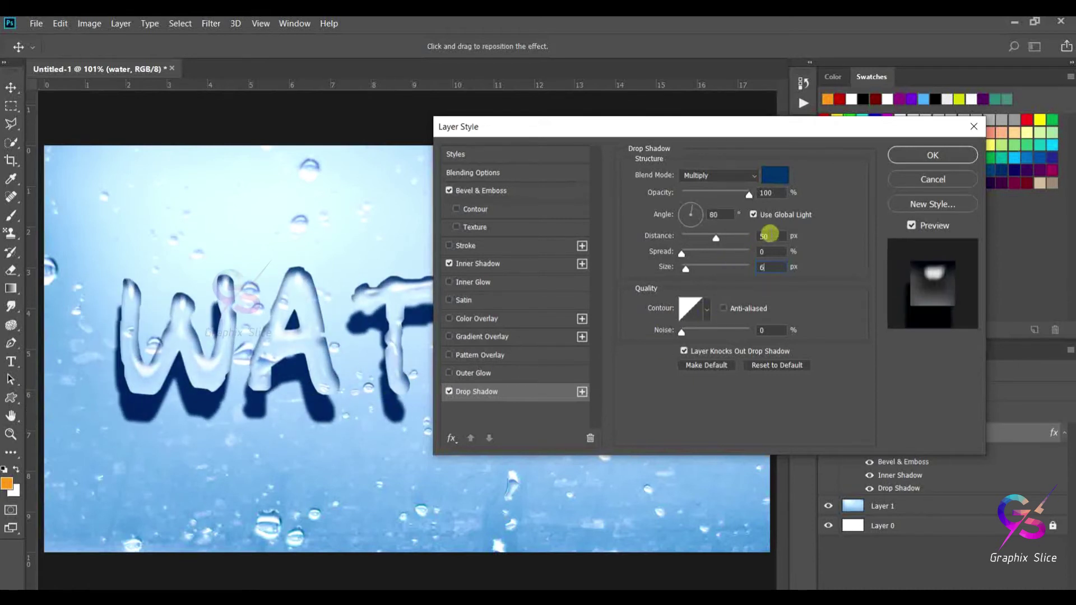
drag(774, 235, 730, 237)
text(4)
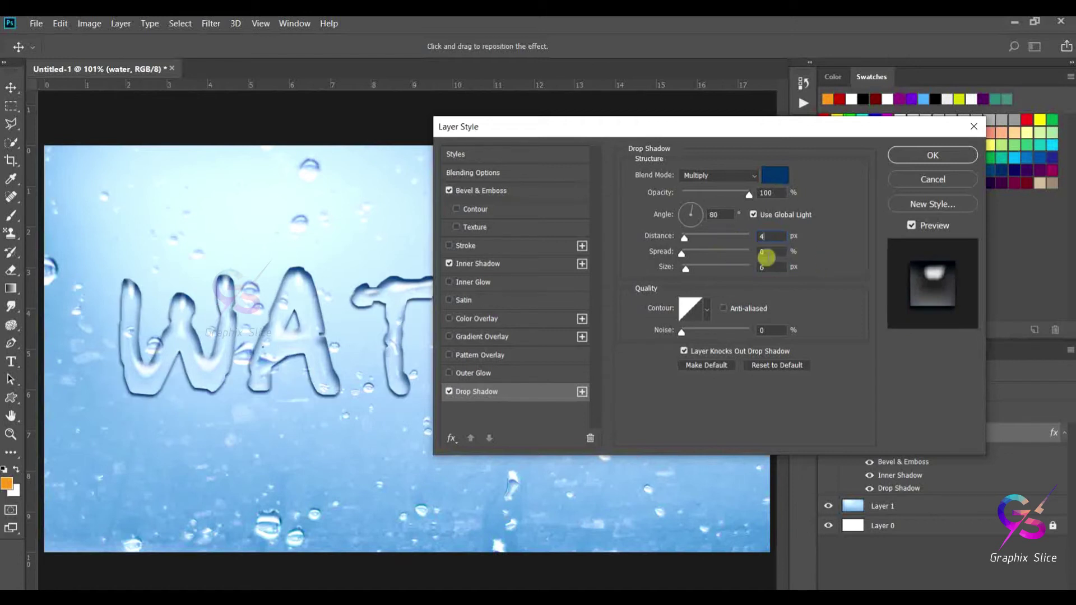
click(763, 252)
- Review the enabled effects, apply the layer style, and move the WATER text to the lower part of the image
drag(547, 137, 594, 130)
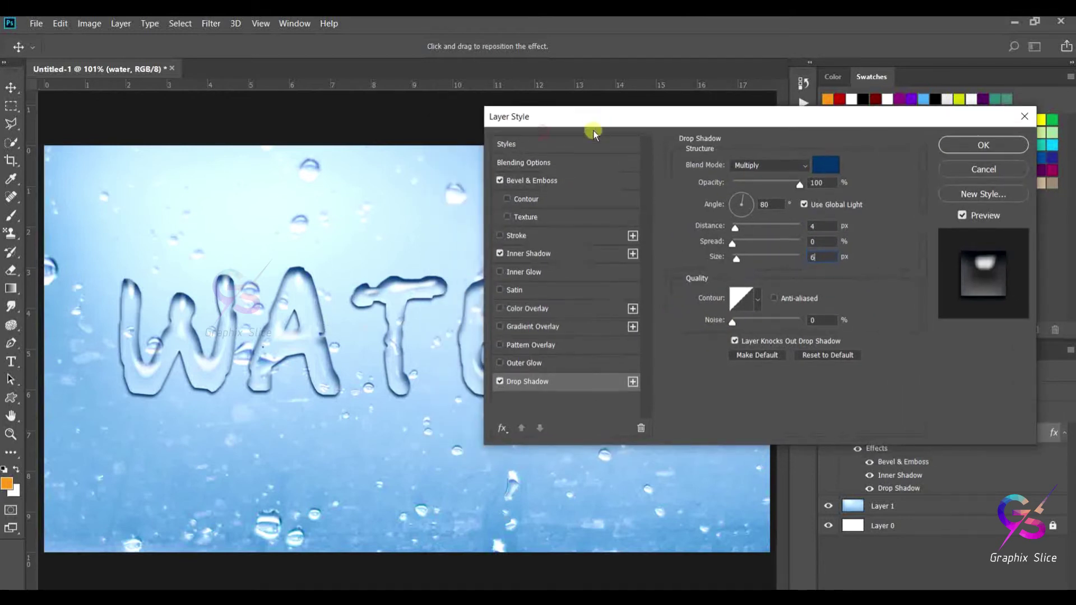
click(540, 180)
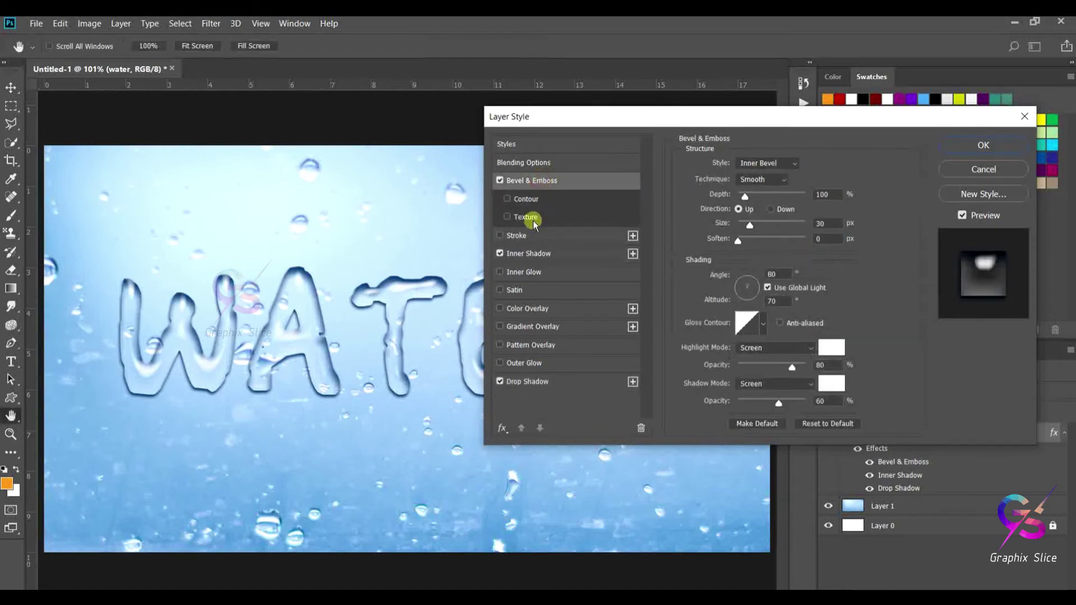
click(525, 260)
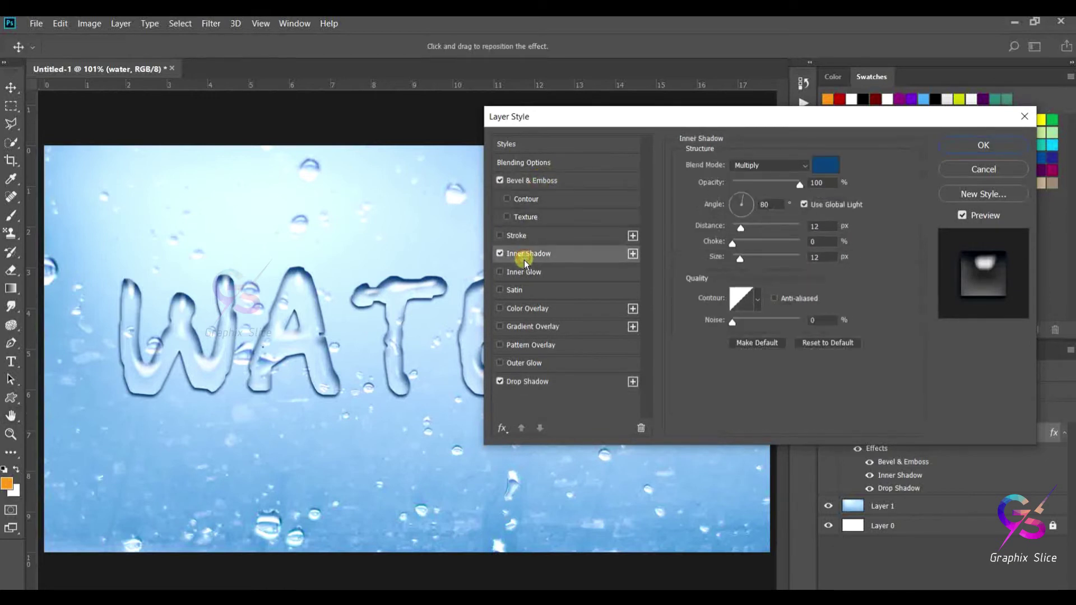
click(526, 382)
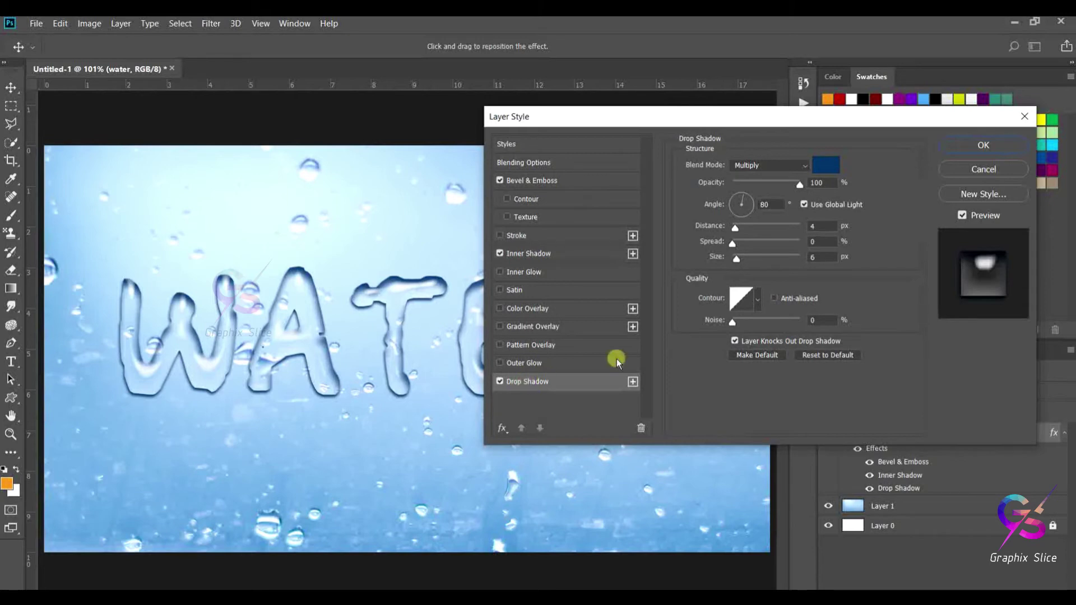
click(961, 146)
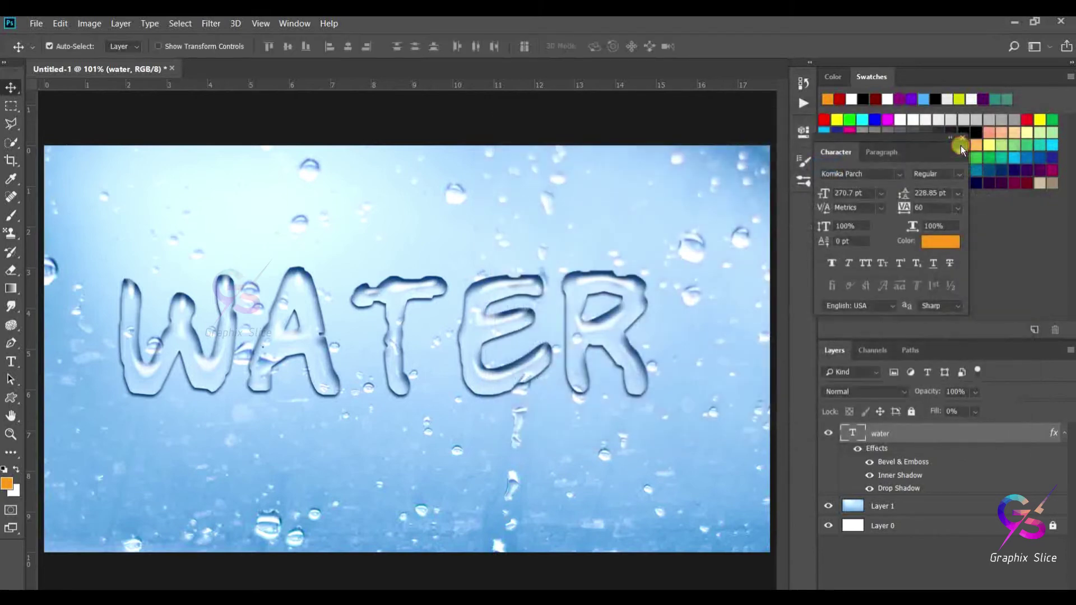
drag(485, 327, 480, 443)
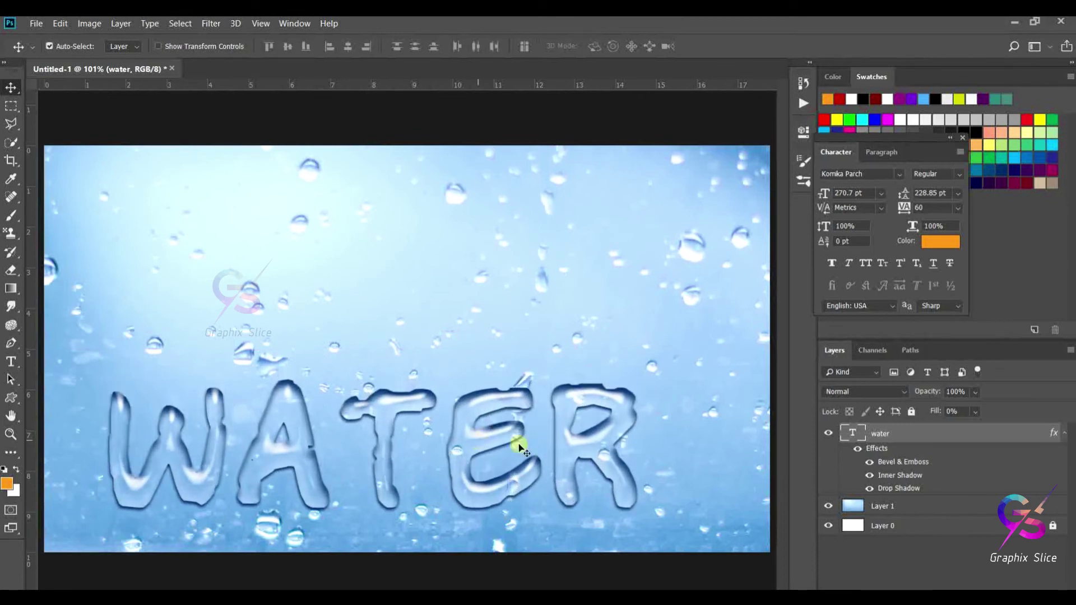
- Adjust the blue water-drop photo layer with Brightness/Contrast, setting brightness to -35 and contrast to -4
key(alt+bracketleft)
click(90, 23)
mouse_move(99, 58)
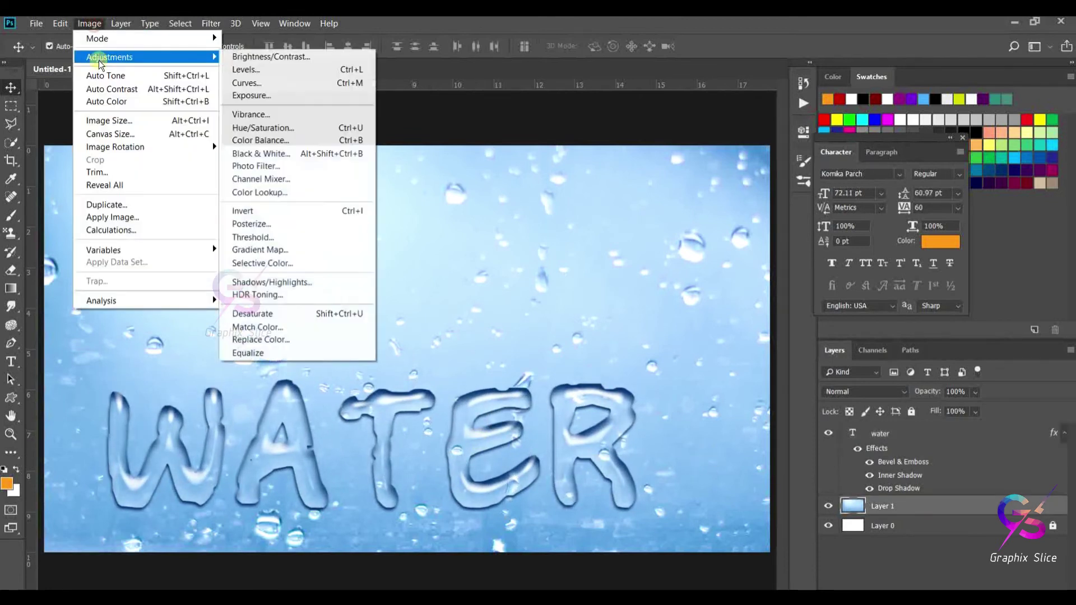
click(252, 63)
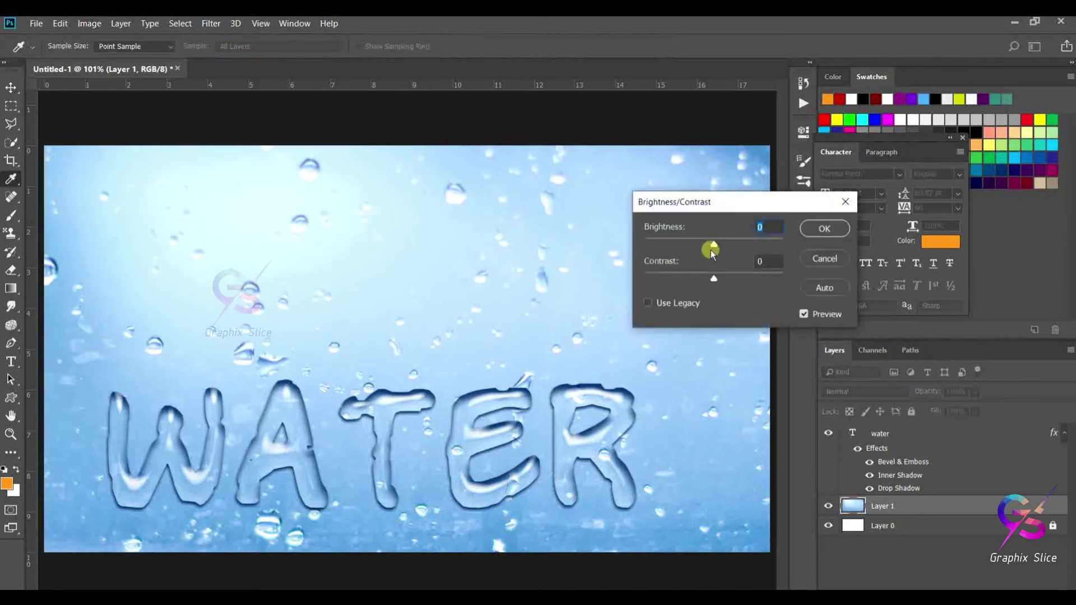
drag(710, 250, 710, 285)
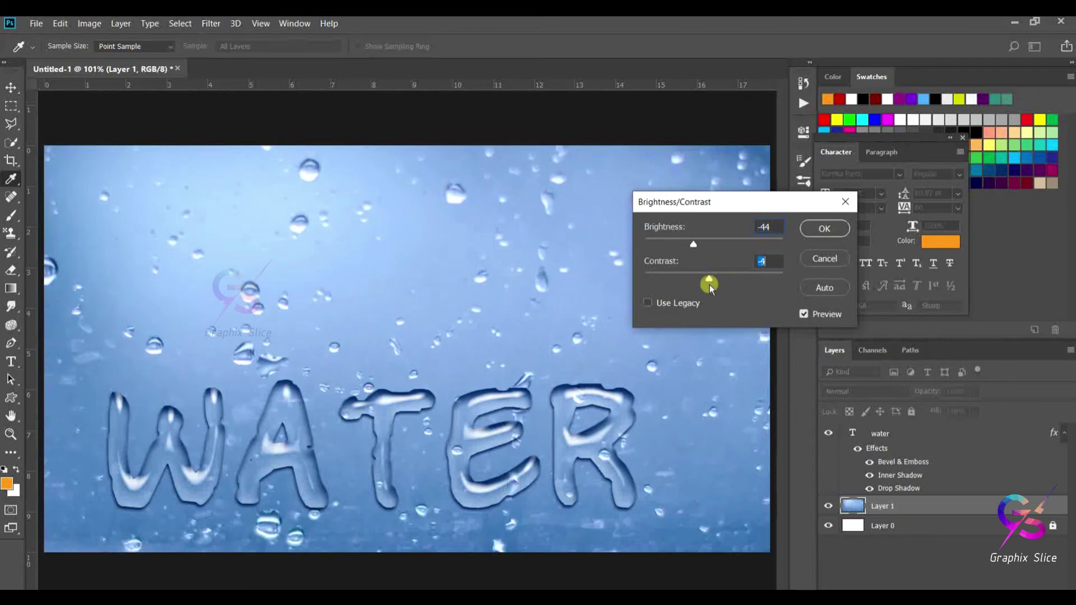
drag(694, 246, 698, 249)
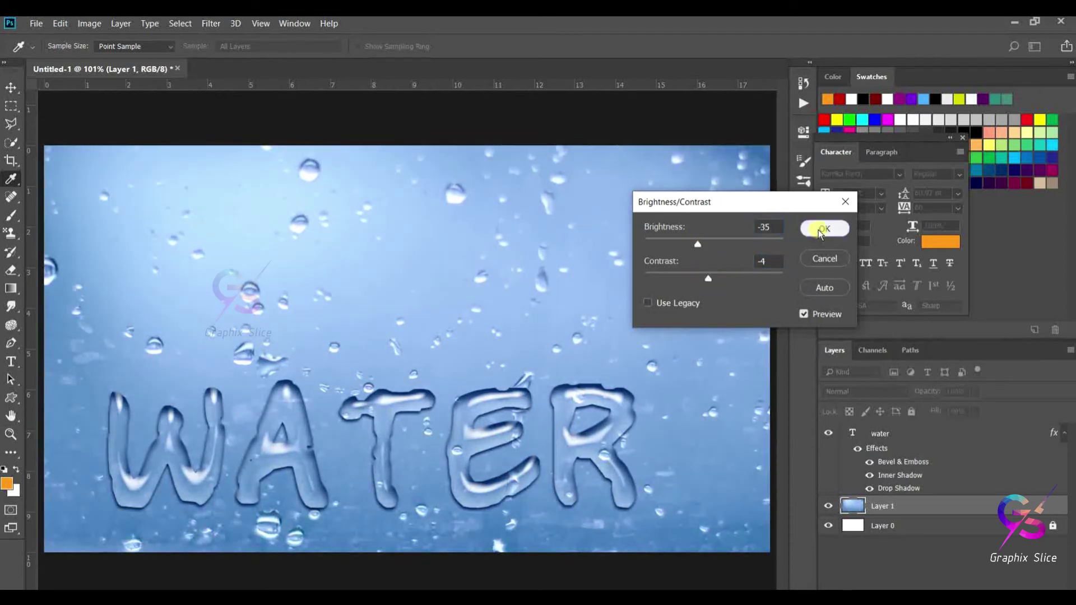
click(818, 230)
key(v)
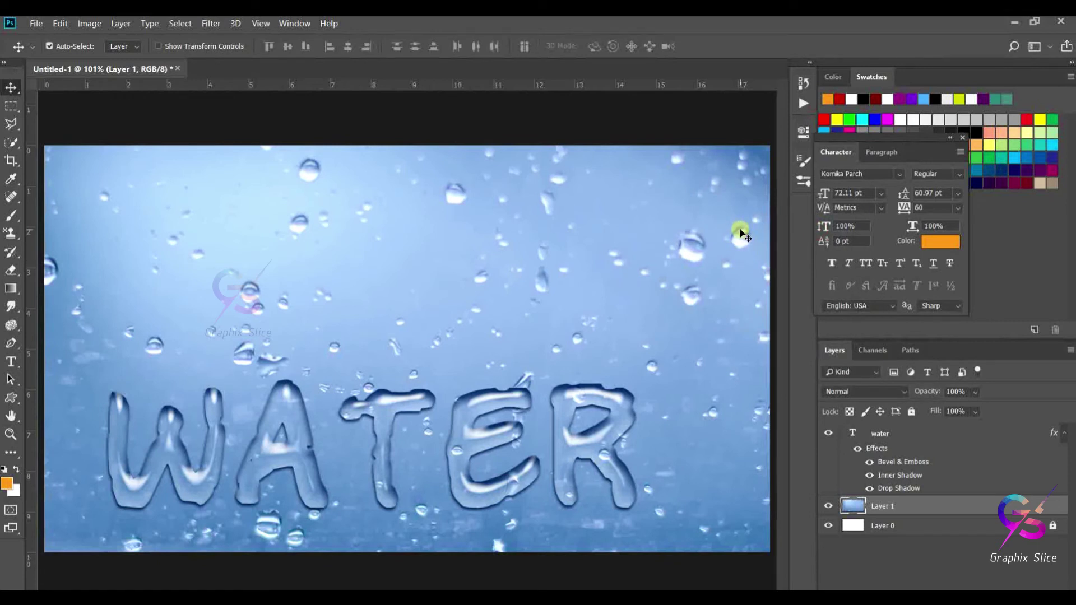
- Float the document in its own window and open the leaf image 02.jpg from the WATER TEXT EFFECT folder
drag(120, 69, 130, 85)
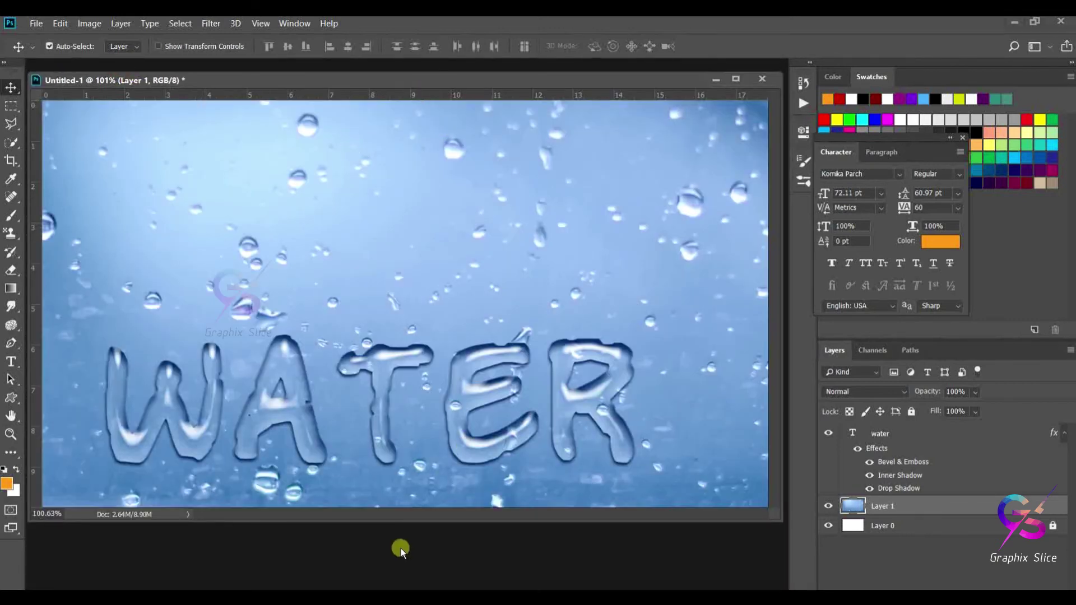
key(ctrl+o)
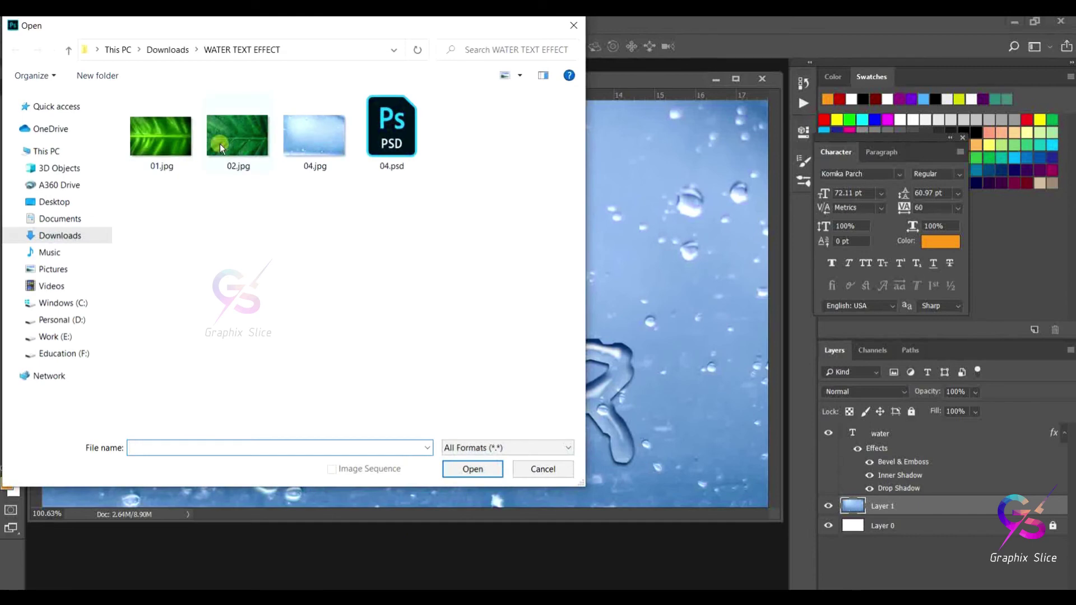
click(222, 147)
click(473, 470)
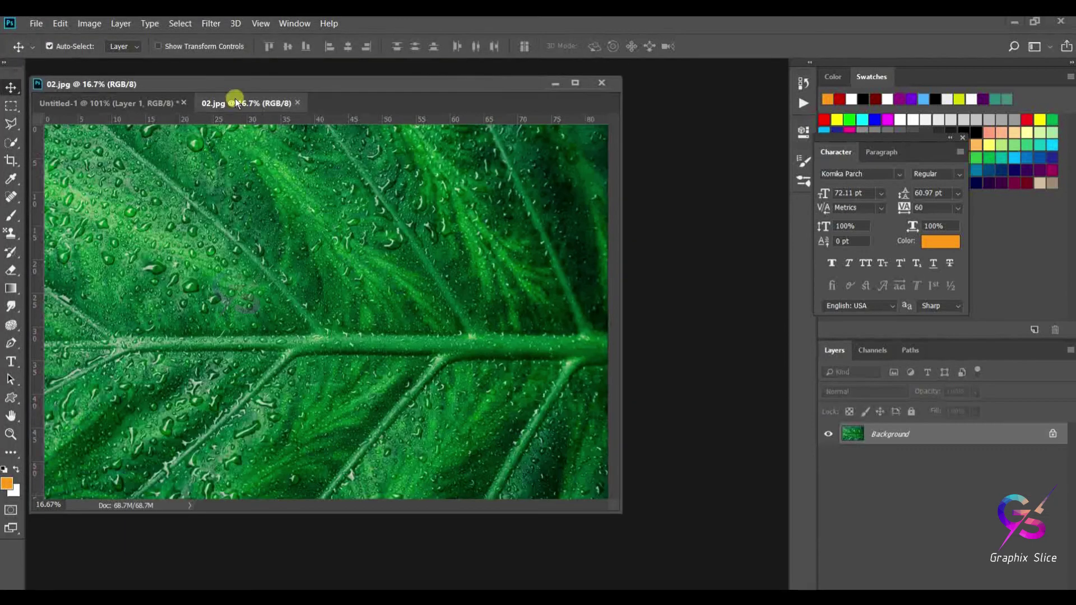
- Copy the leaf image into the Untitled-1 document as a layer beneath the WATER text and close 02.jpg
drag(234, 98, 376, 168)
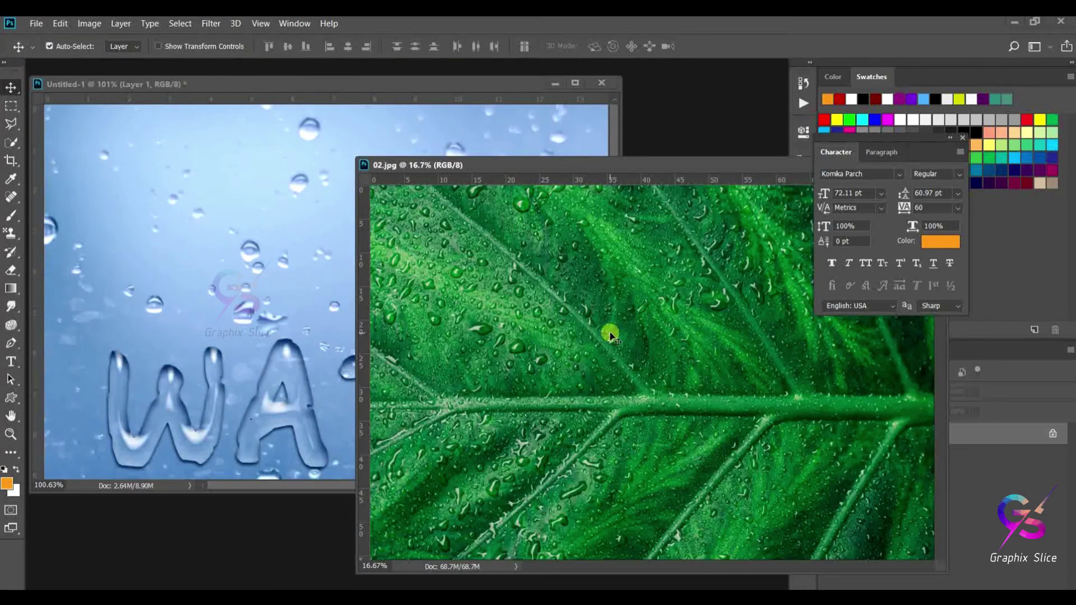
drag(611, 336, 285, 230)
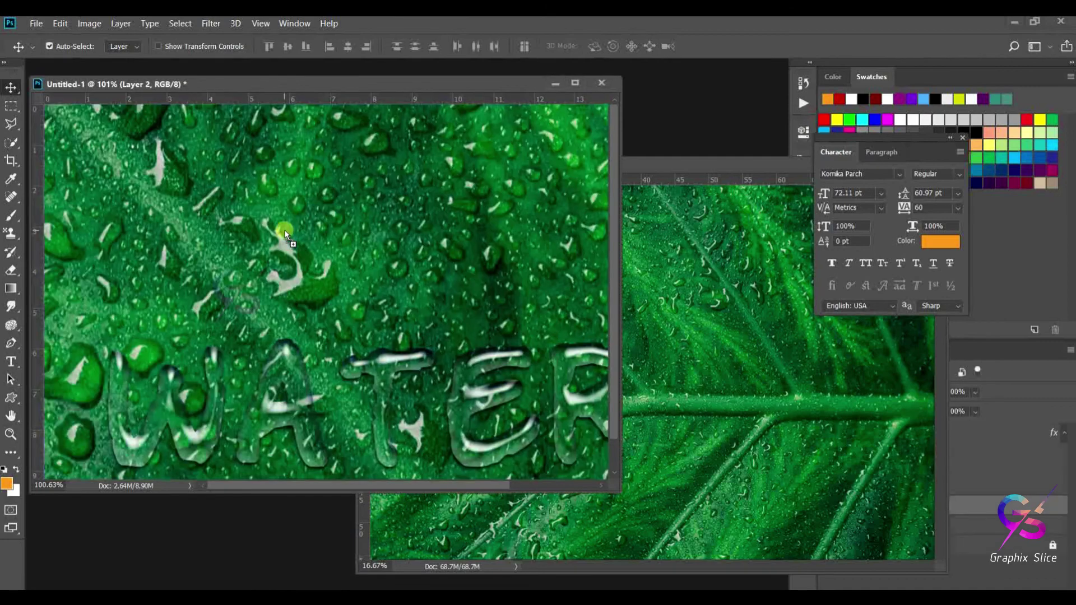
drag(687, 163, 268, 243)
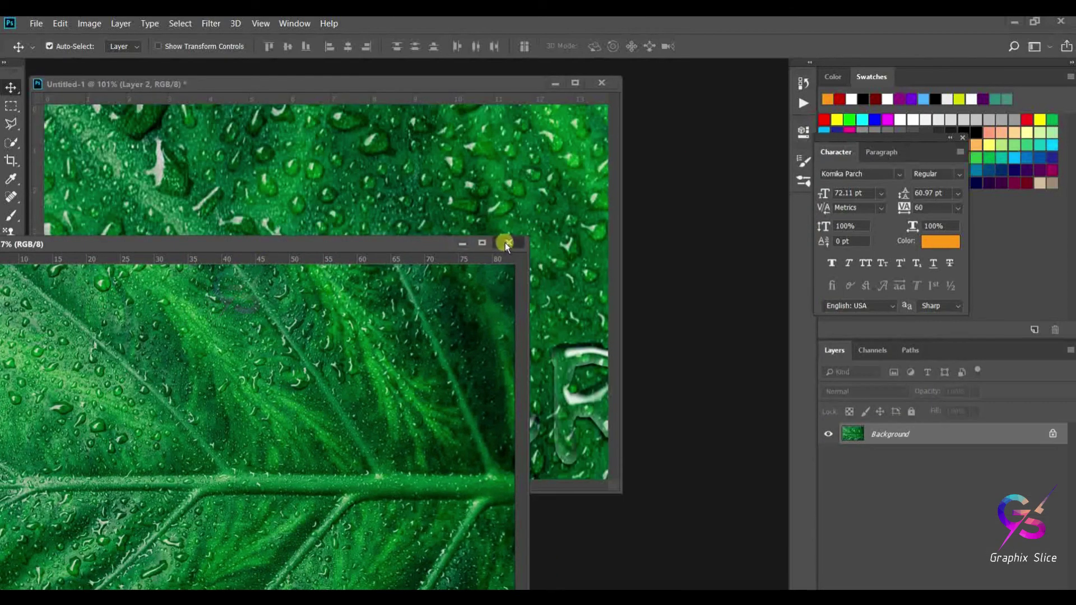
click(506, 244)
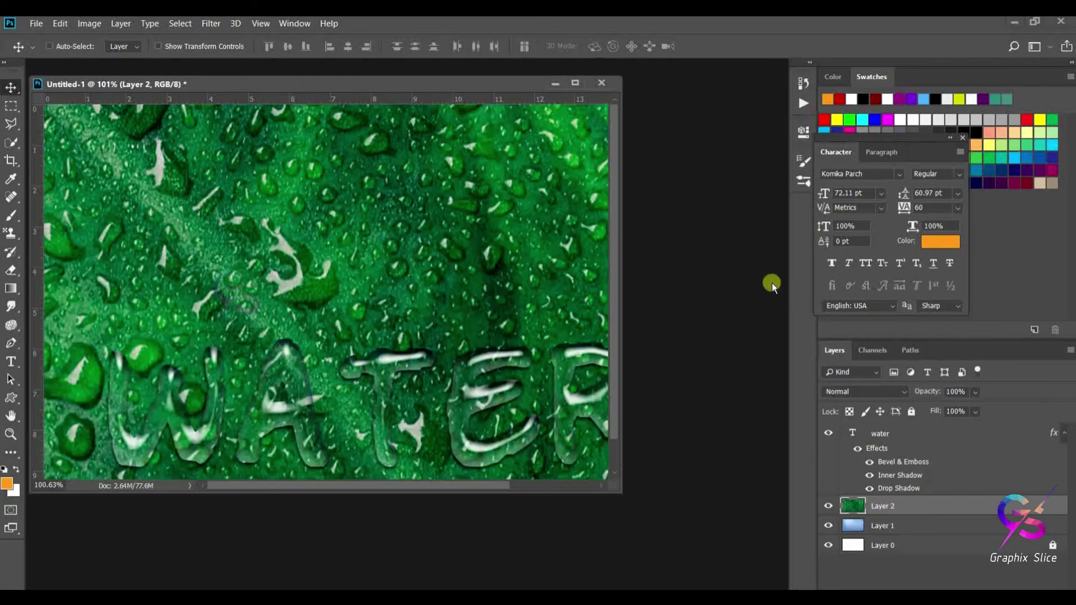
- Dock the document again, scale the leaf layer to 21.73%, and position it to cover the whole canvas
key(ctrl+0)
key(ctrl+t)
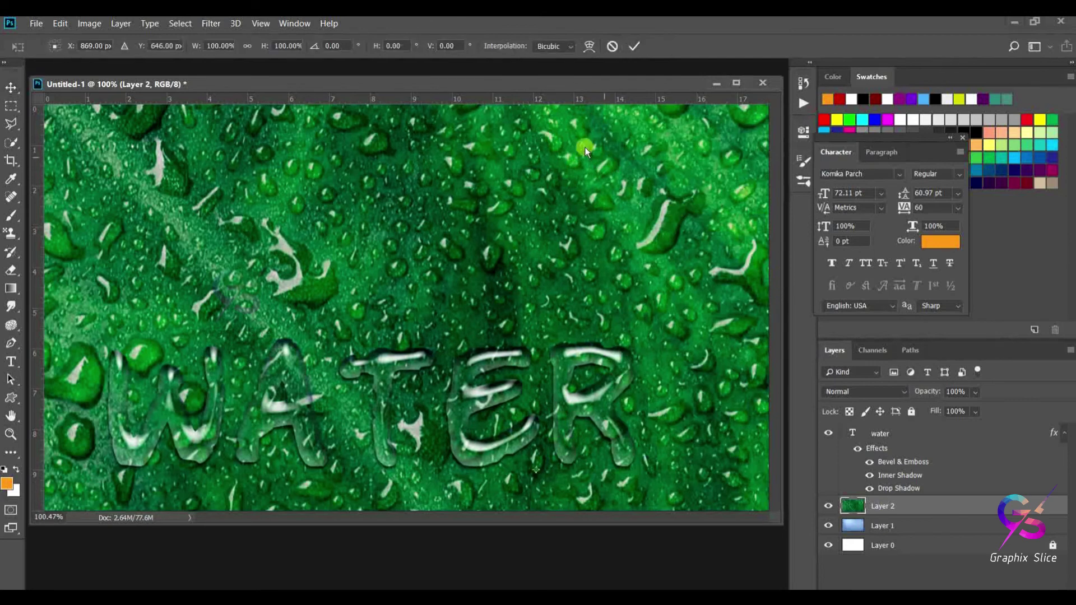
drag(487, 80, 473, 68)
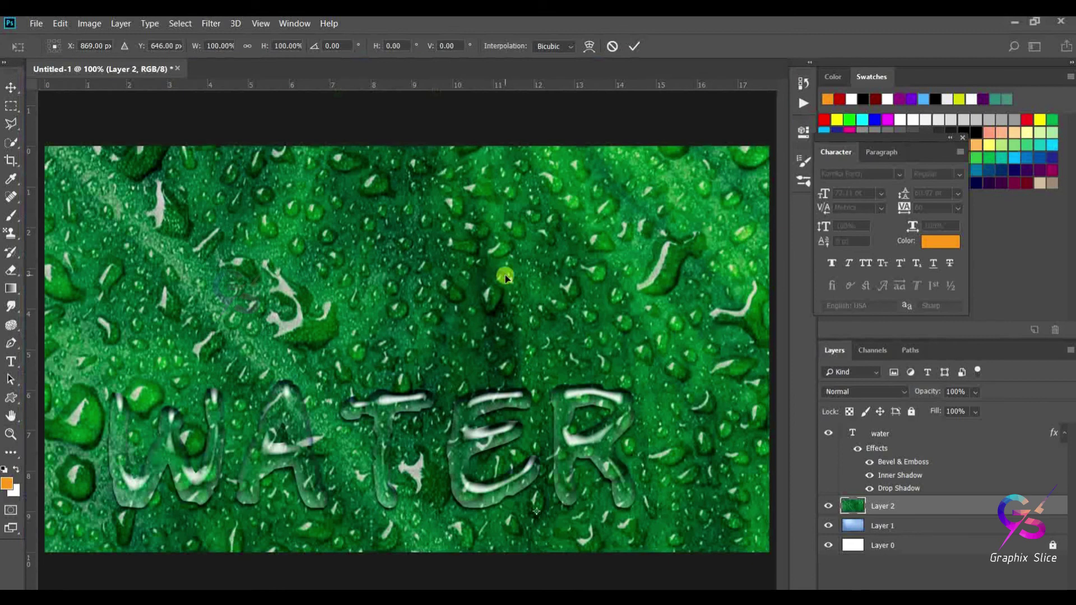
key(ctrl+0)
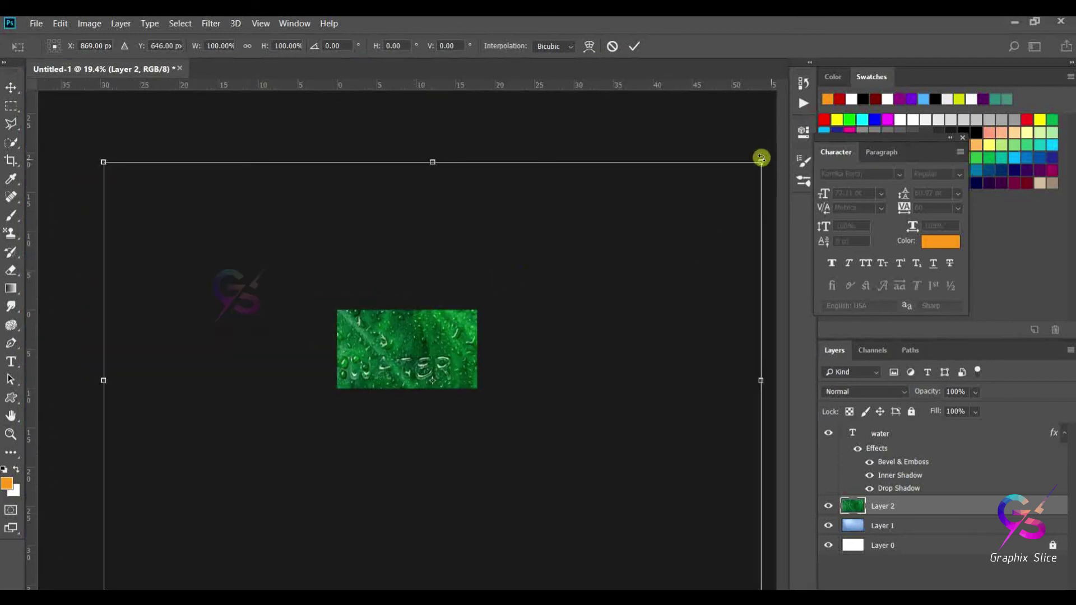
drag(763, 162, 522, 363)
drag(453, 372, 432, 351)
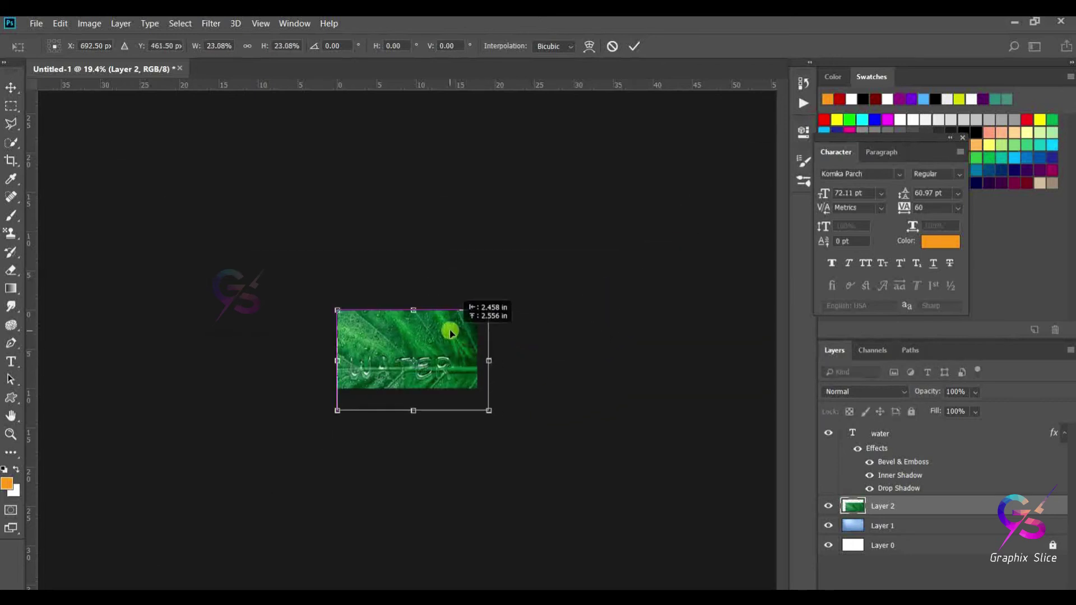
mouse_move(490, 411)
mouse_down()
mouse_move(476, 394)
mouse_move(479, 404)
mouse_up()
drag(468, 353, 464, 341)
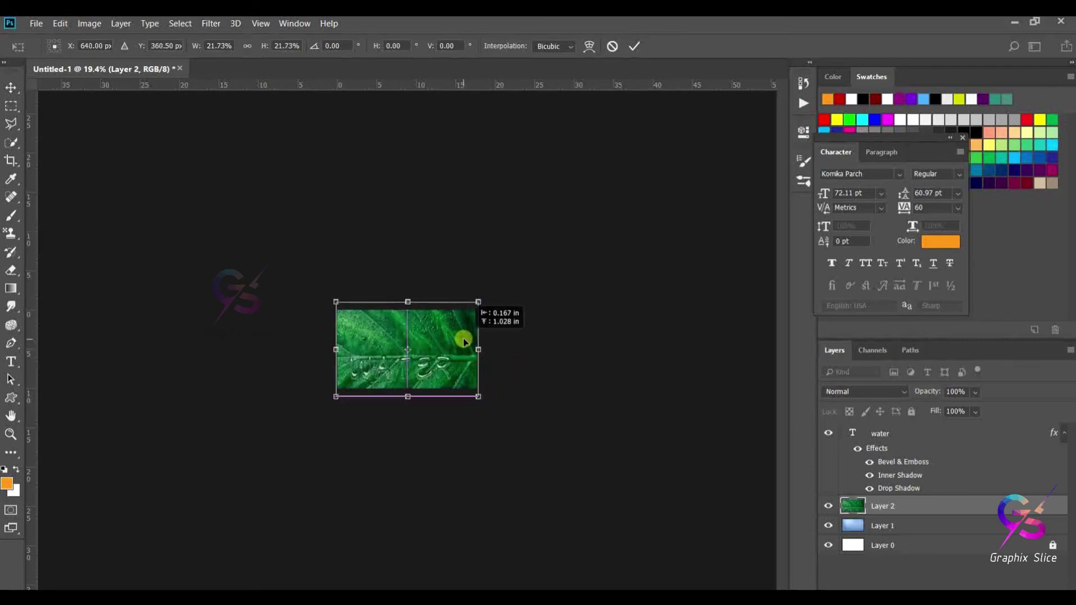
key(Return)
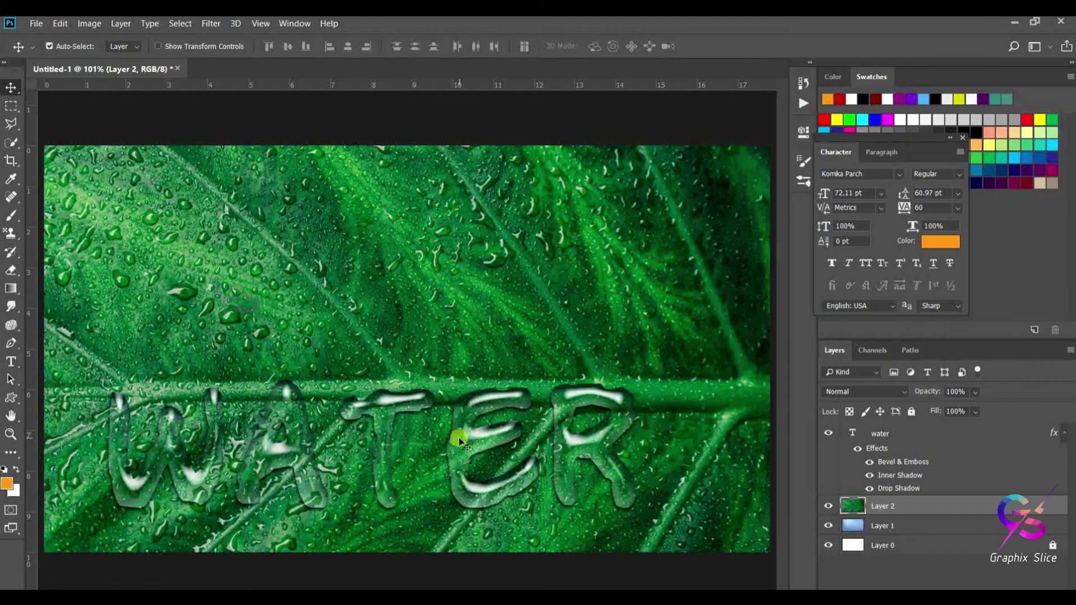
- Move the WATER text up above the leaf's central vein and collapse its list of layer effects
click(463, 442)
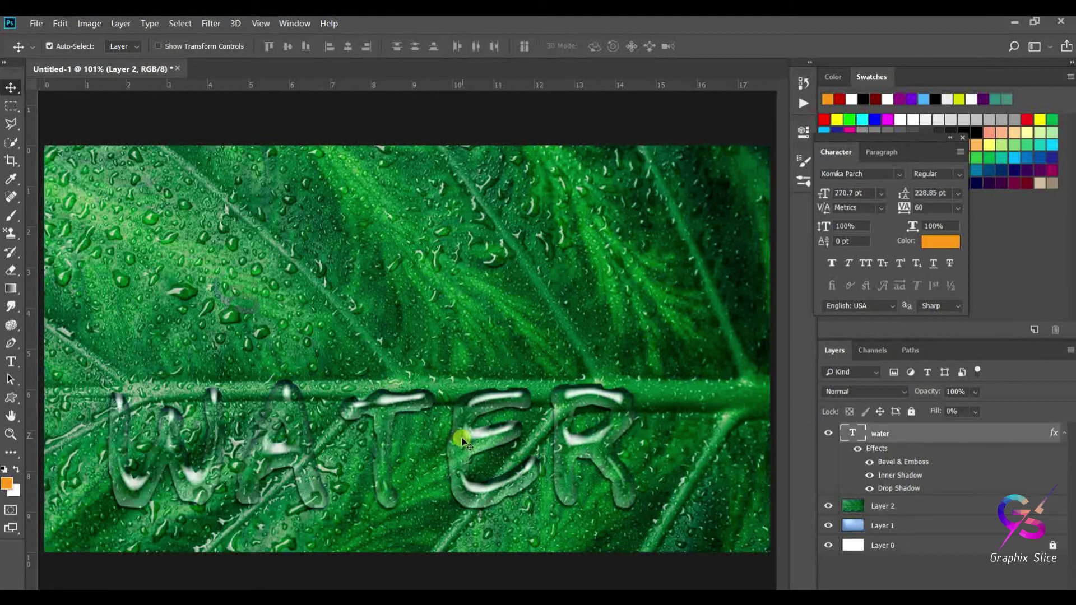
drag(463, 441, 498, 303)
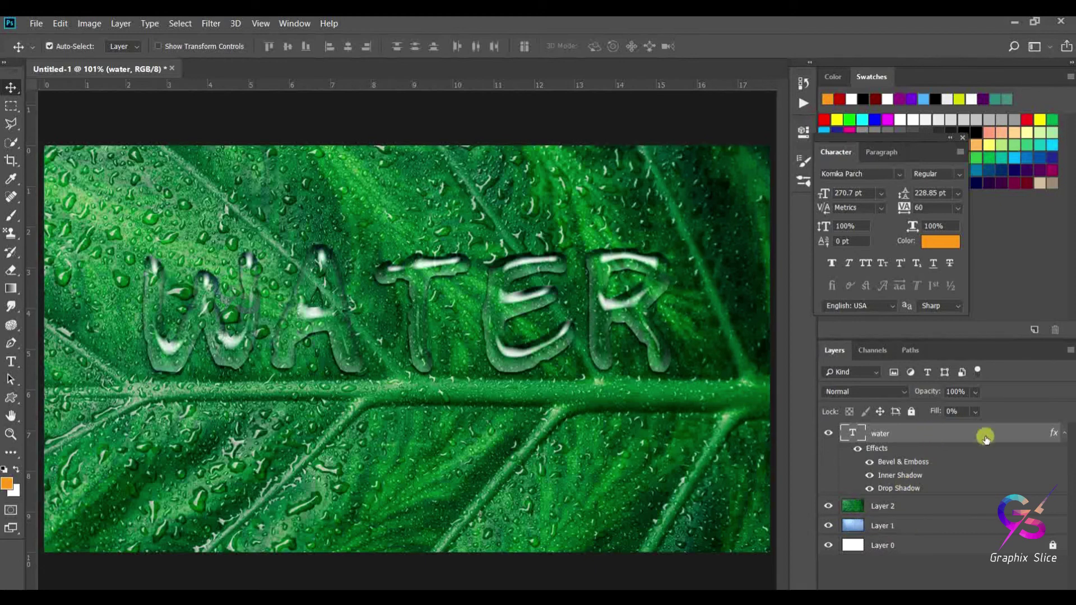
click(1063, 434)
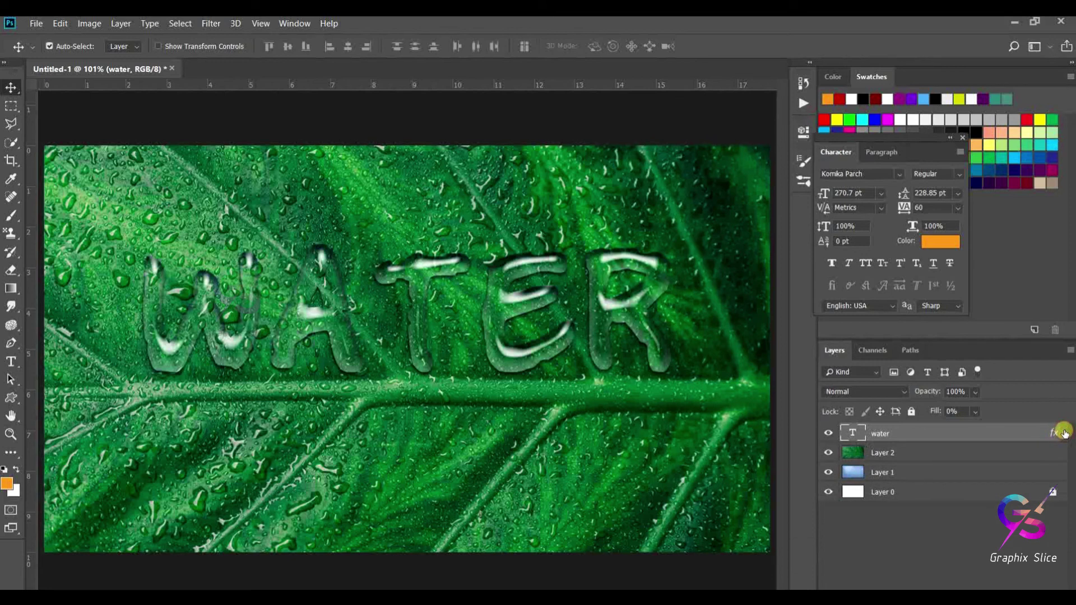
- Duplicate the water text layer, place the original beneath the leaf layer, and select the copy
key(ctrl)
key(ctrl+j)
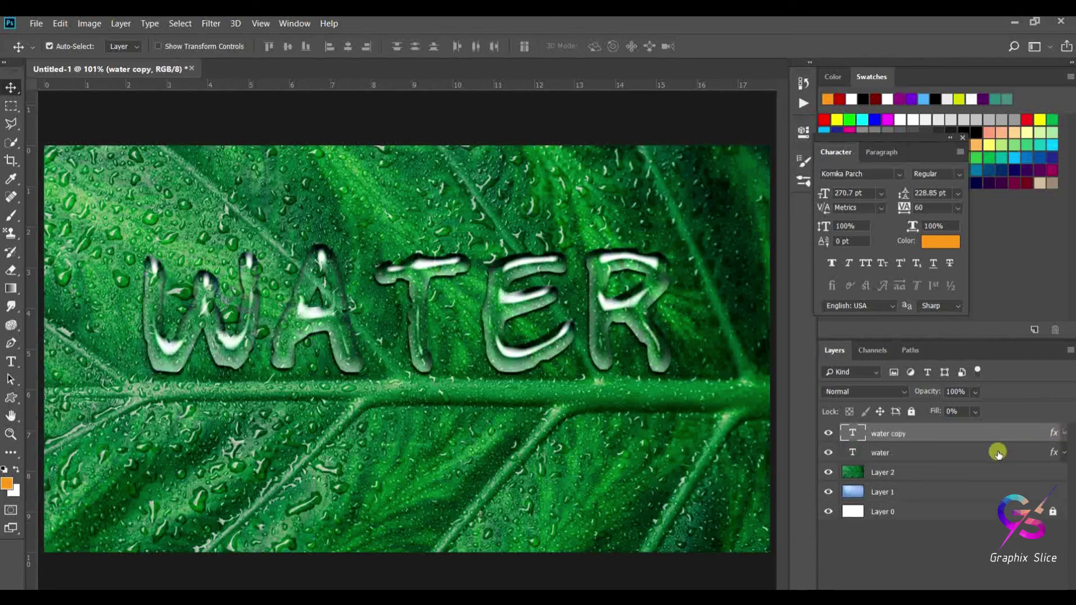
click(903, 451)
drag(903, 452, 898, 479)
click(922, 433)
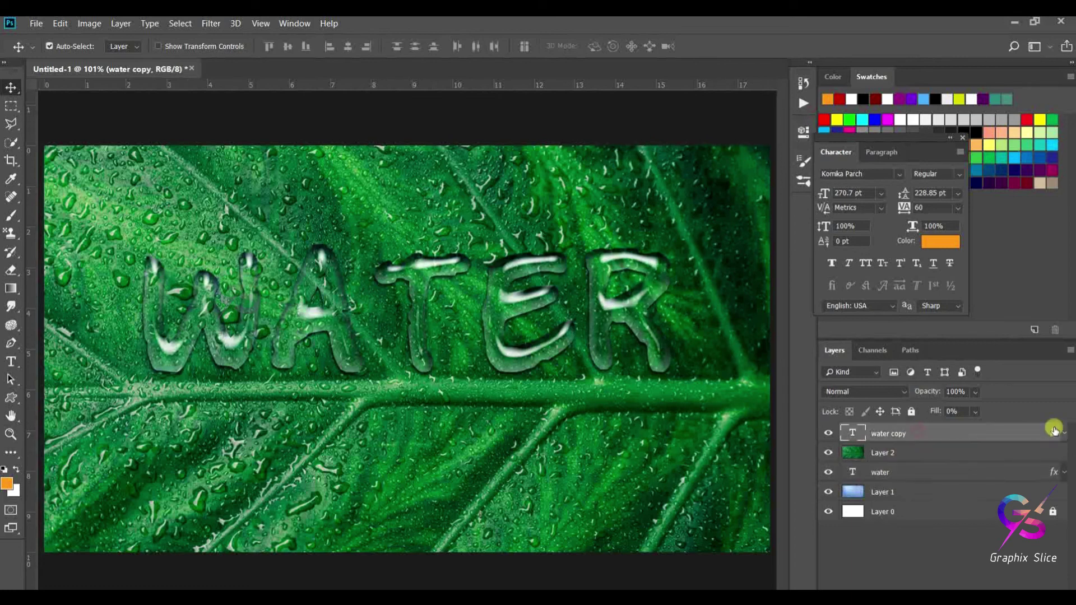
- Change the Inner Shadow color of the water copy layer to dark green 0b5e2e, starting from a color sampled on the leaf
click(1064, 433)
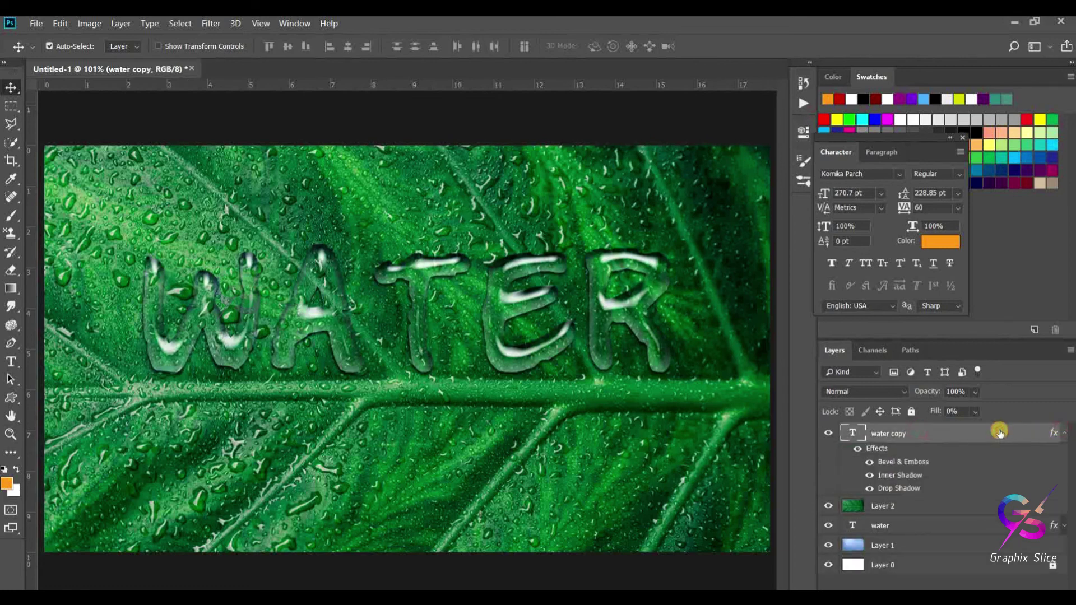
double_click(1000, 433)
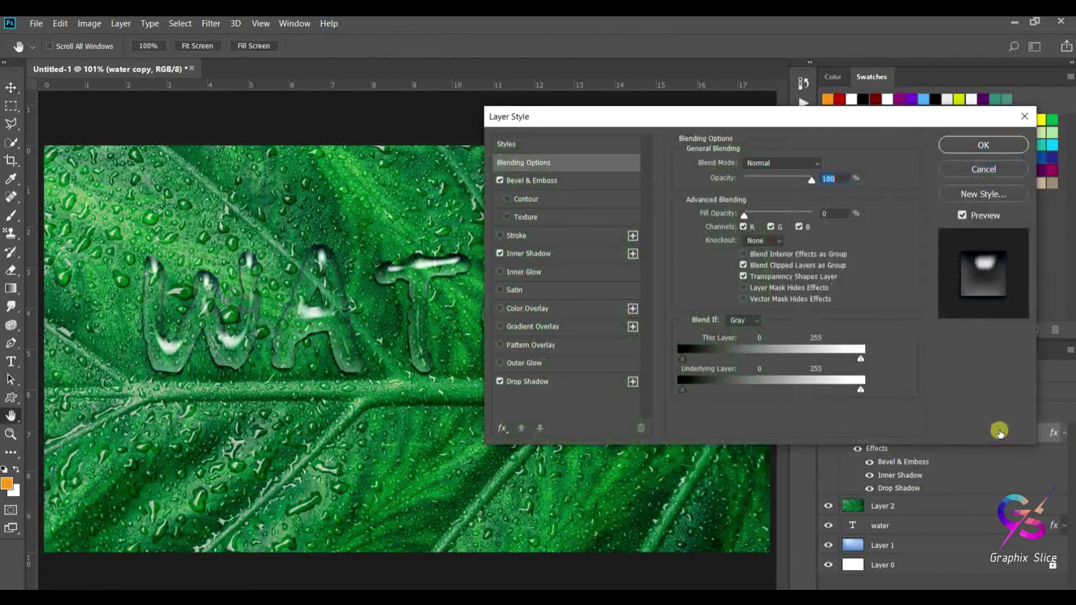
click(533, 179)
click(533, 255)
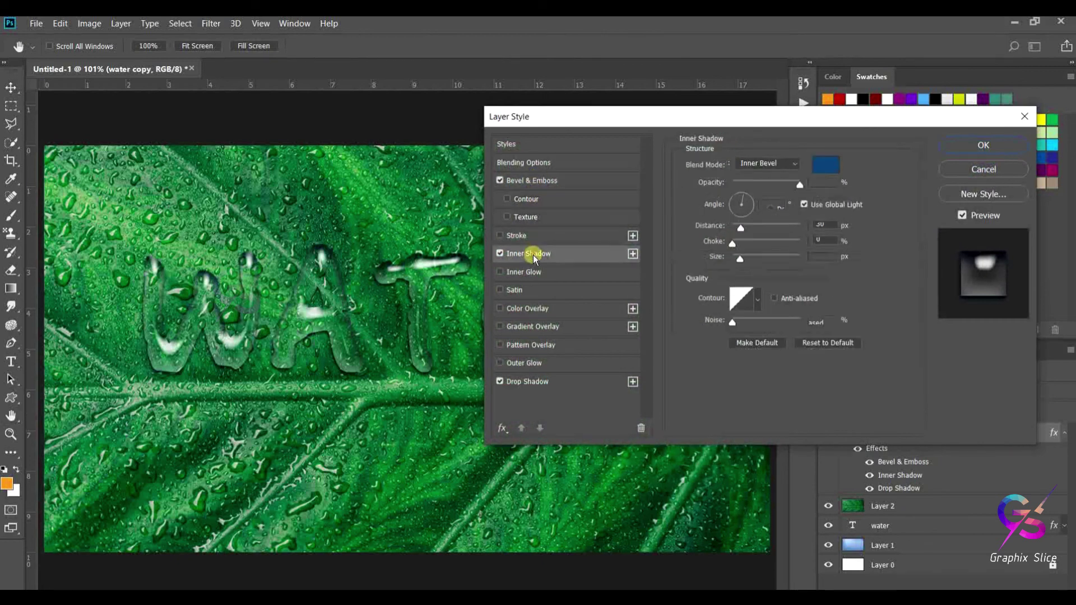
click(825, 165)
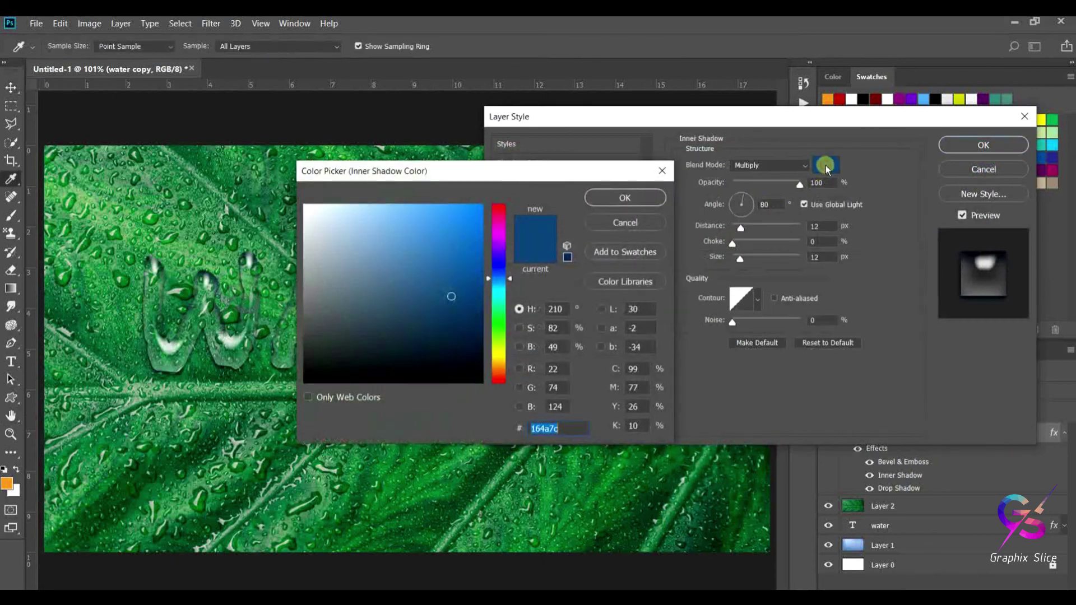
click(229, 399)
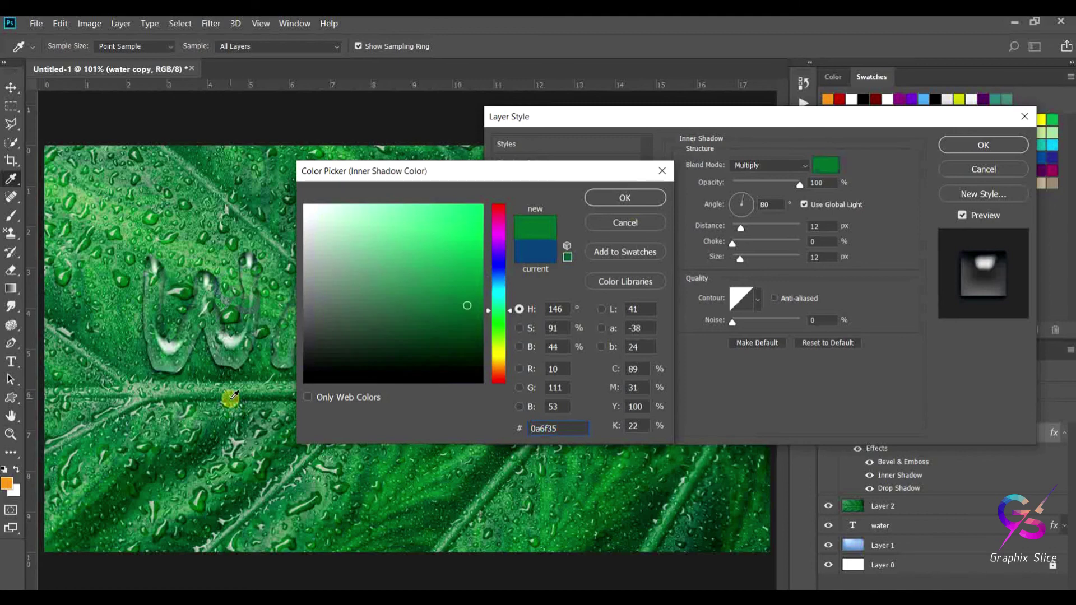
click(462, 318)
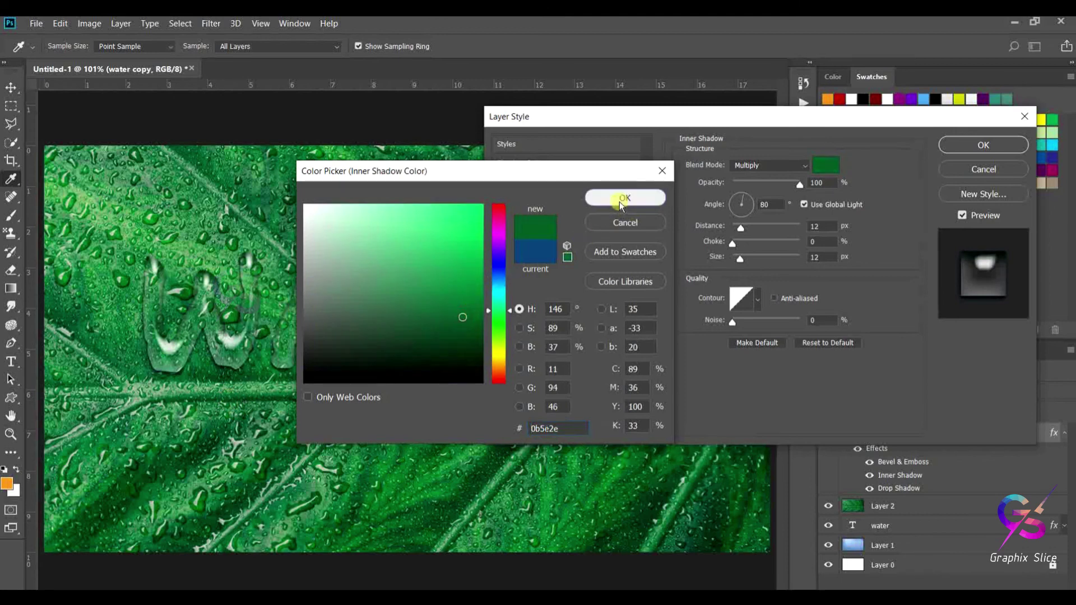
click(621, 202)
- Change the Drop Shadow color to the dark green 064e20 sampled from the leaf and apply the layer style
click(527, 383)
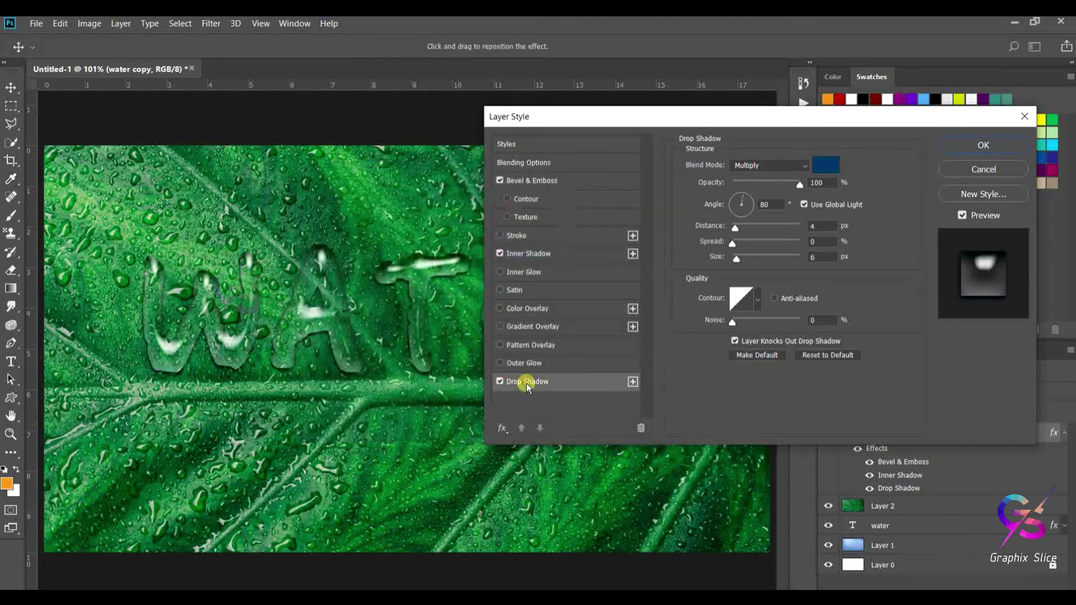
click(832, 163)
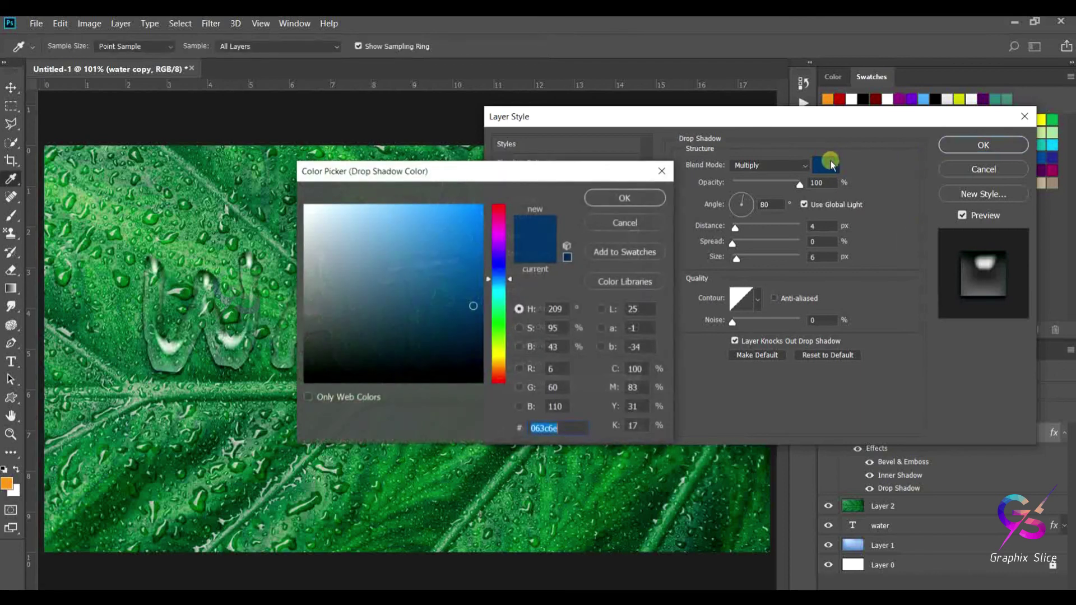
click(204, 425)
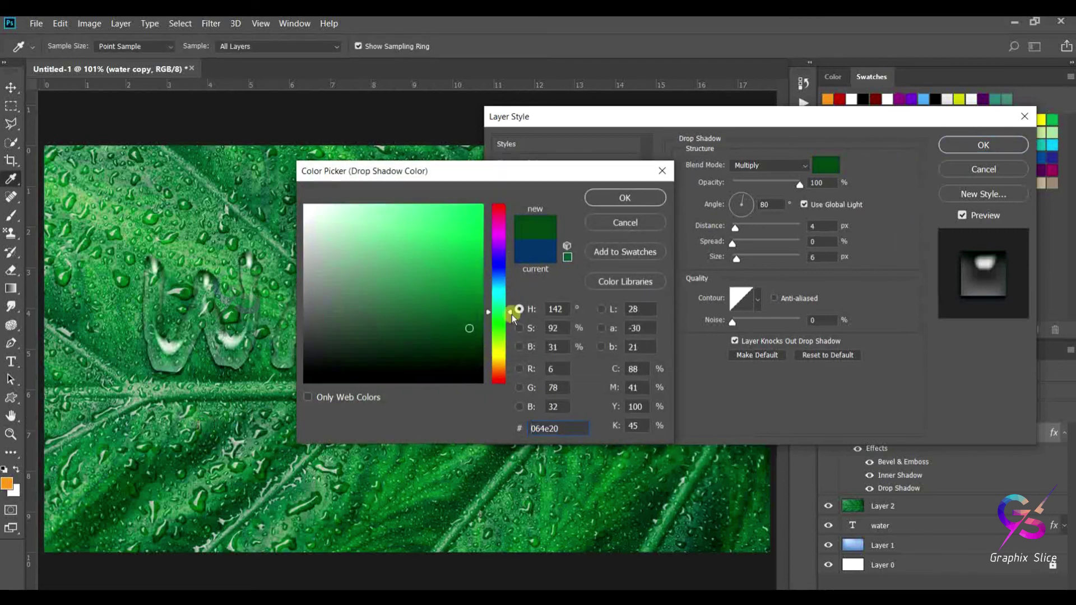
click(612, 197)
click(962, 148)
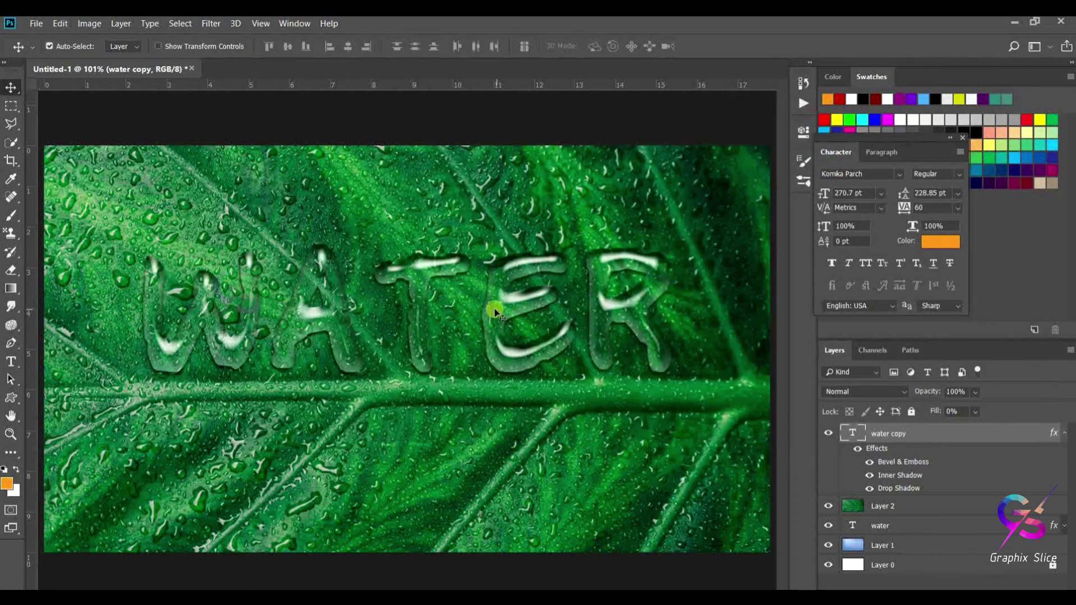
- Try the WATER text on the lower part of the leaf, then place it back just above the central vein
drag(493, 307, 493, 392)
drag(487, 480, 499, 462)
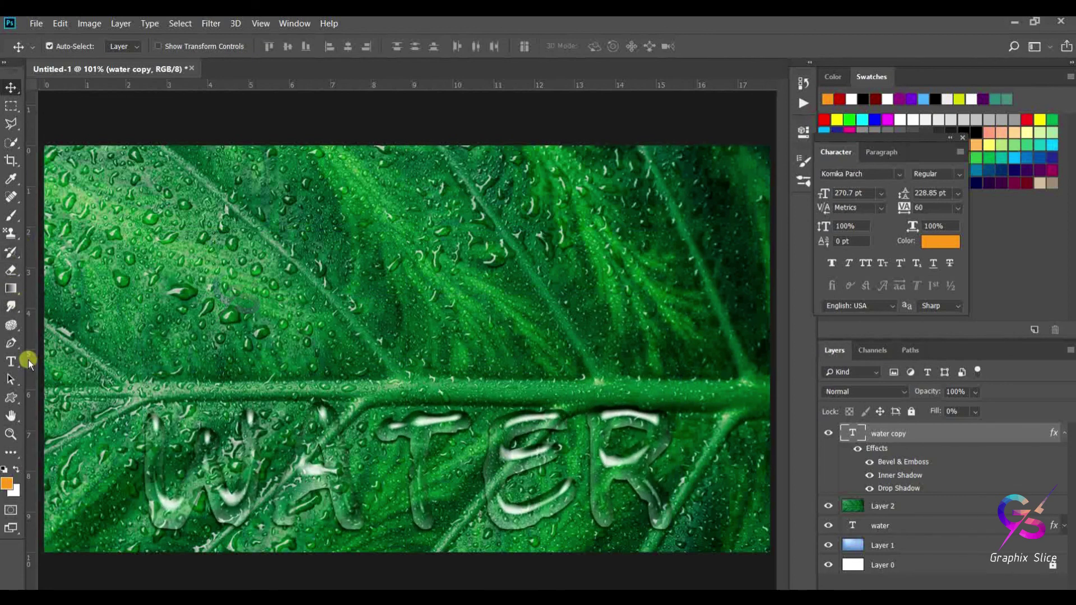
click(12, 360)
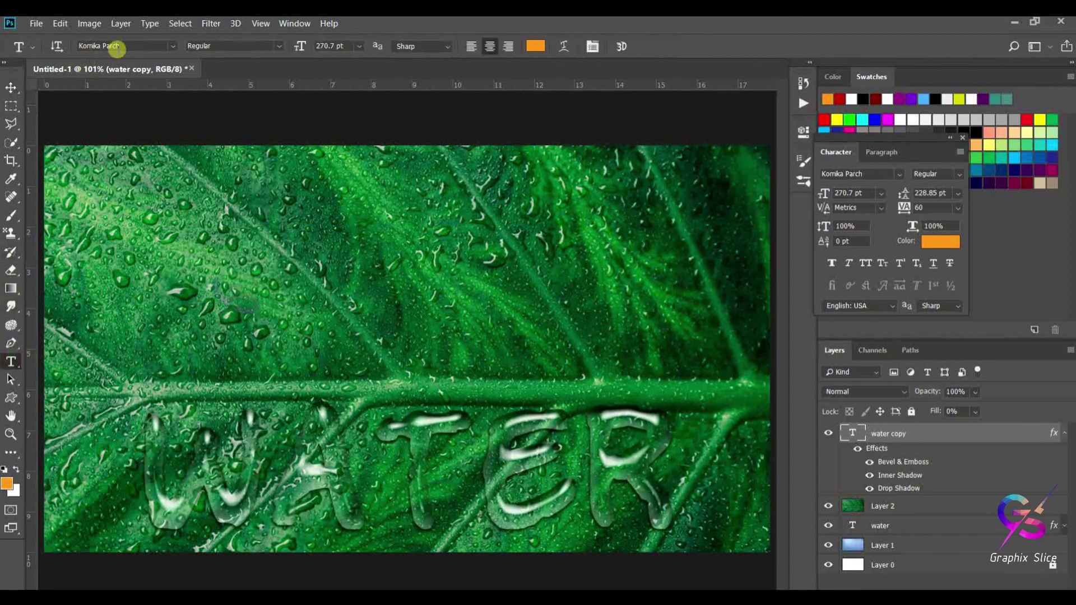
click(9, 89)
drag(508, 437, 508, 248)
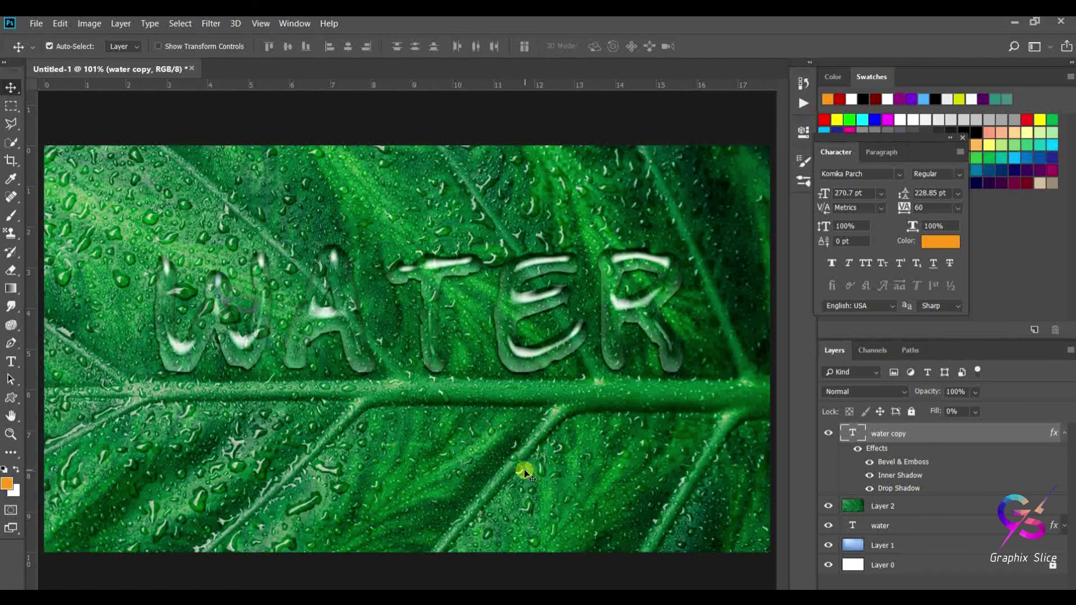